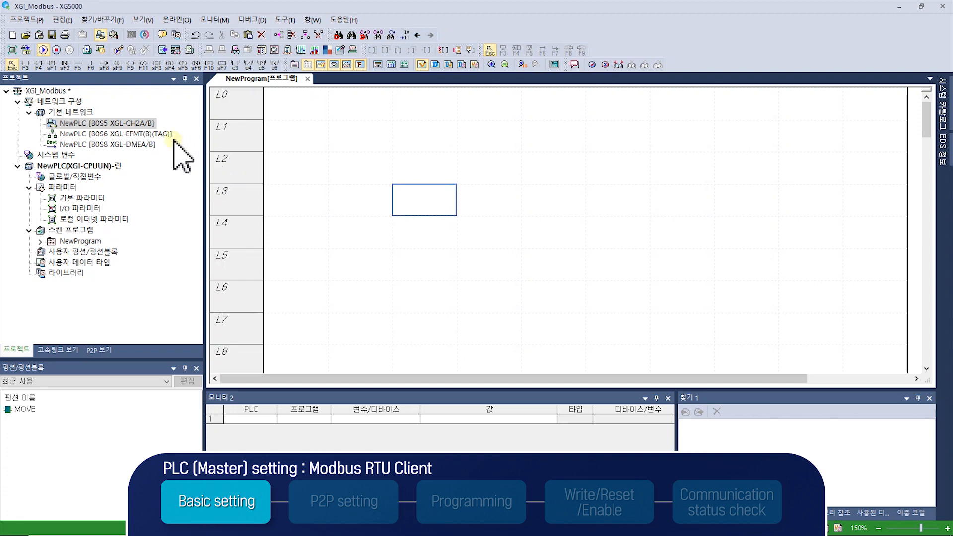
# Step: Examine the rack's I/O parameters, locate the XGL-CH2x communication module and its ports, and return to the ladder program
pyautogui.doubleClick(83, 208)
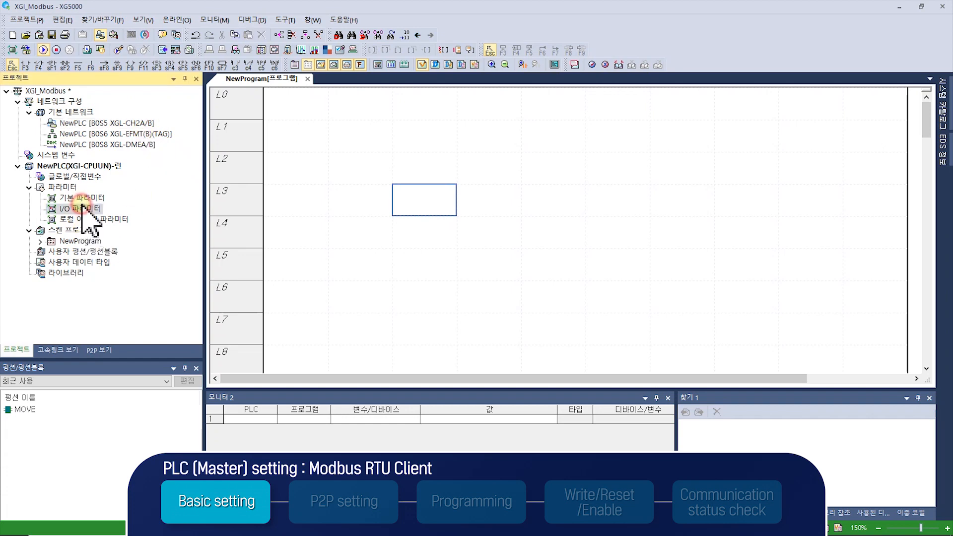
pyautogui.moveTo(458, 237); pyautogui.dragTo(459, 330)
pyautogui.click(592, 155)
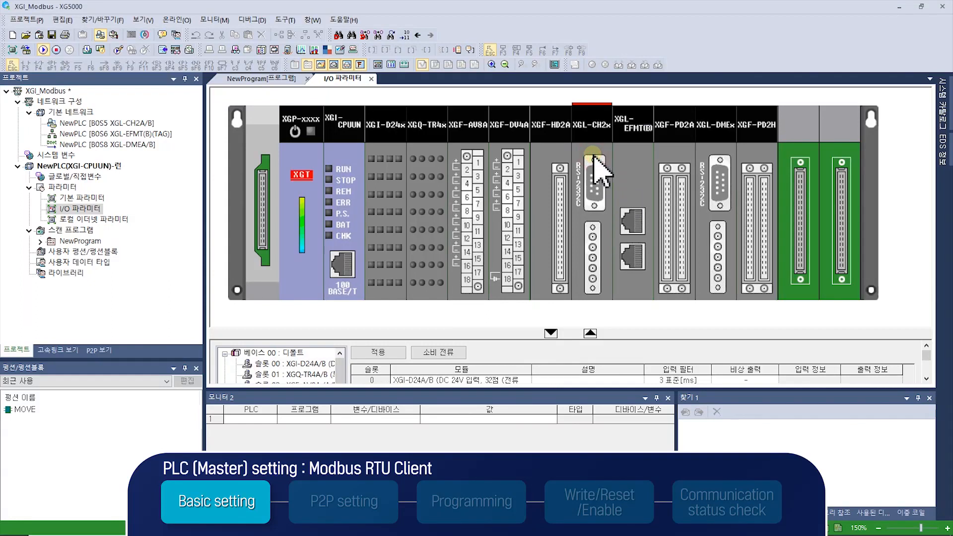
pyautogui.click(591, 249)
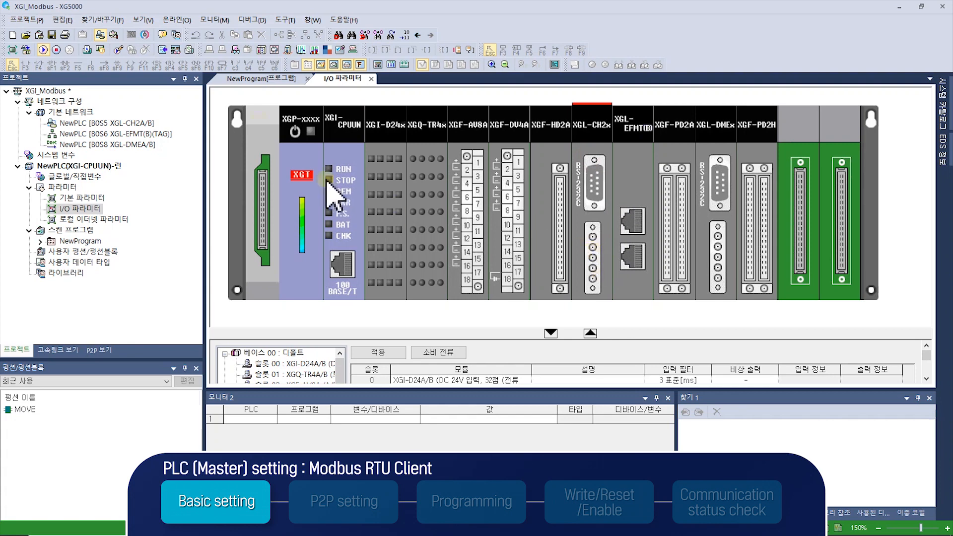
pyautogui.click(254, 79)
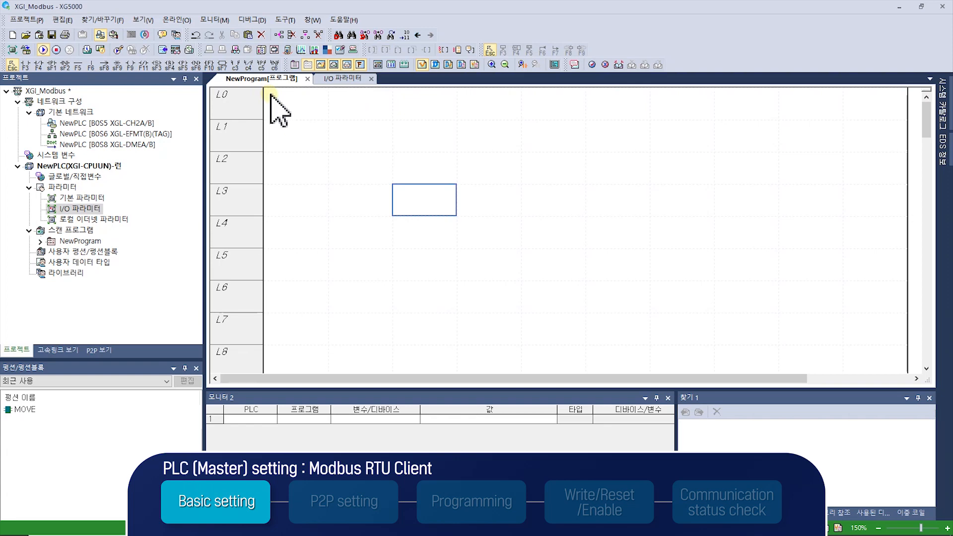
# Step: In the basic Cnet settings of the XGL-CH2A/B module, set channel 2 to RS485 at a communication speed of 9600
pyautogui.click(127, 122)
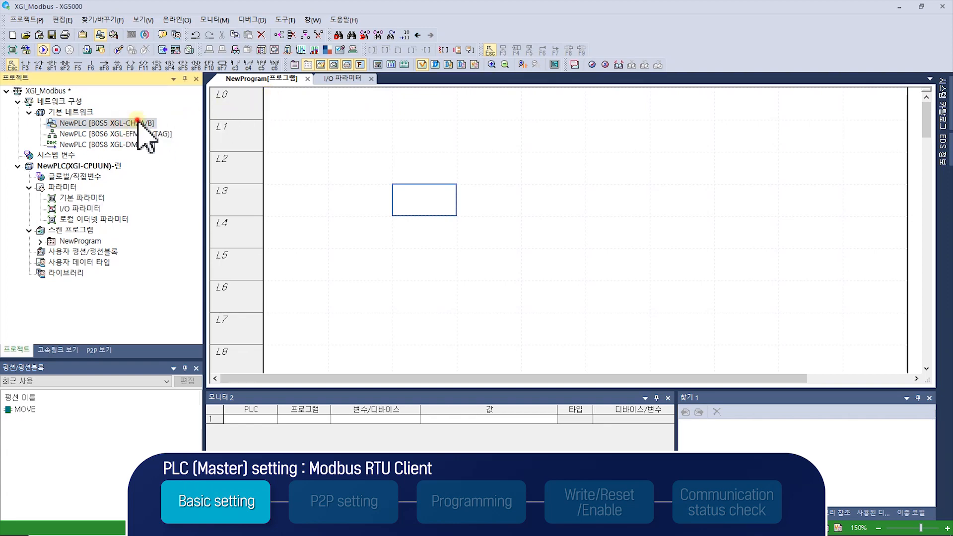
pyautogui.doubleClick(134, 122)
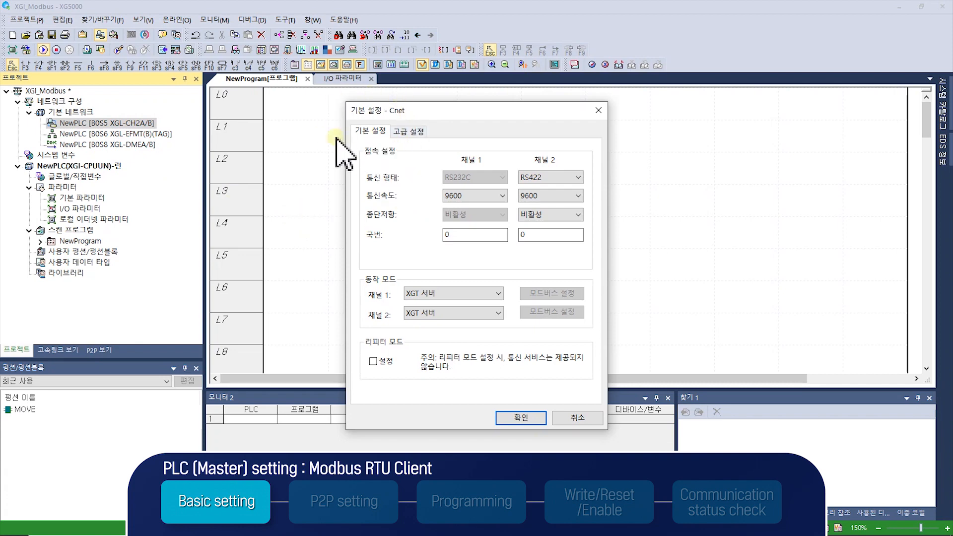
pyautogui.click(552, 177)
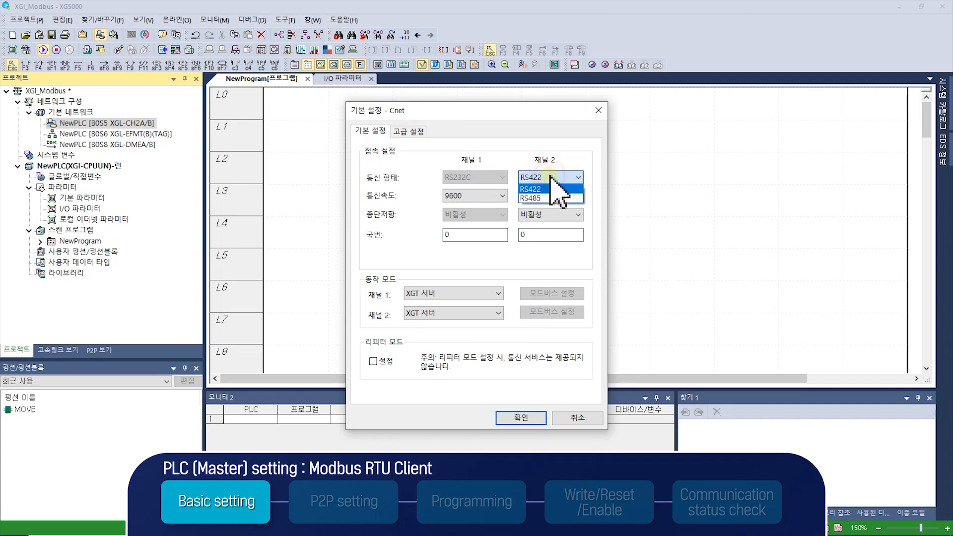
pyautogui.click(534, 198)
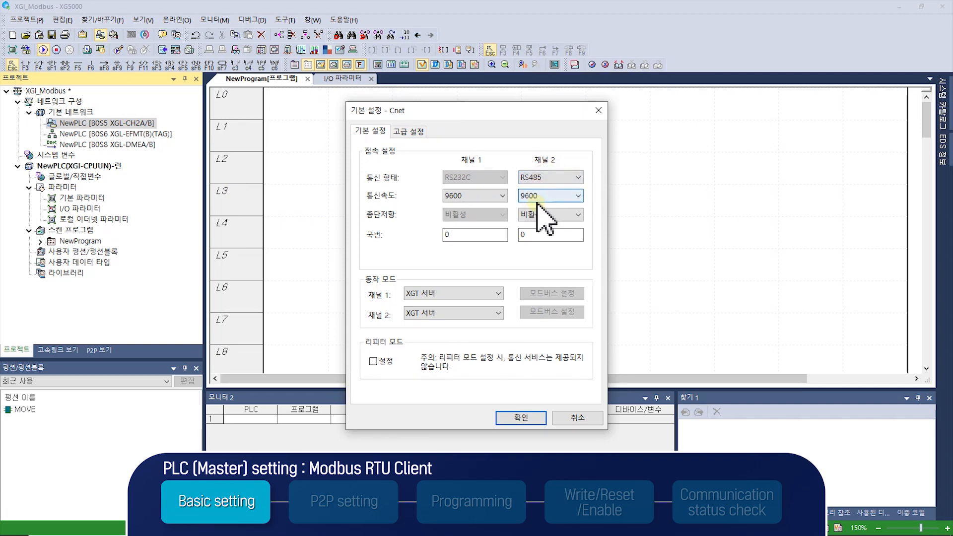
pyautogui.click(546, 197)
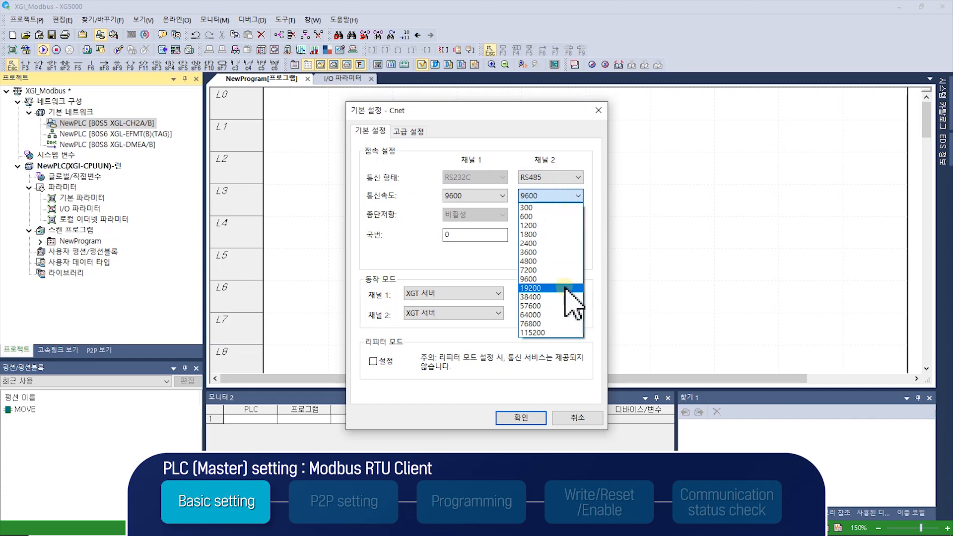
pyautogui.click(549, 279)
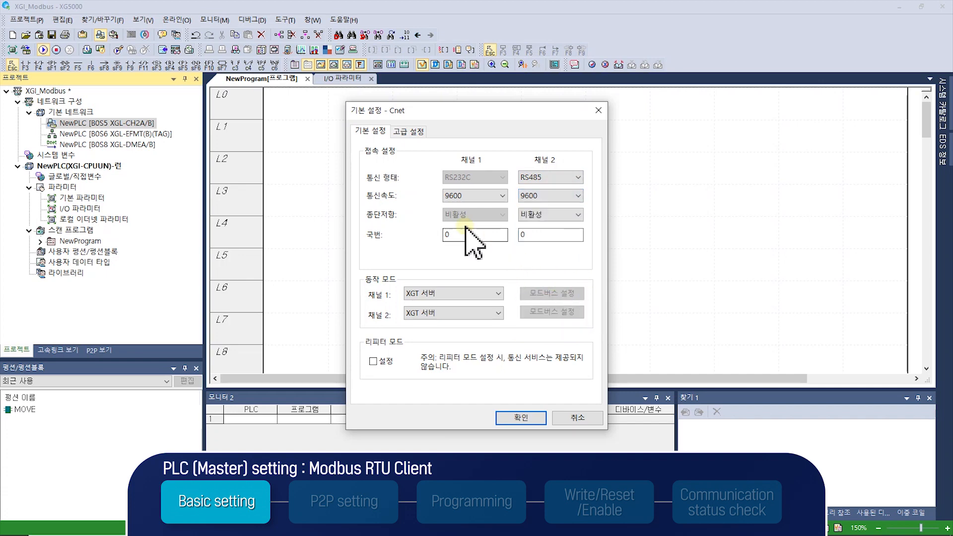
# Step: Set channel 2's terminating resistor to 활성 (active) and its operation mode to P2P 사용 (use P2P)
pyautogui.click(557, 218)
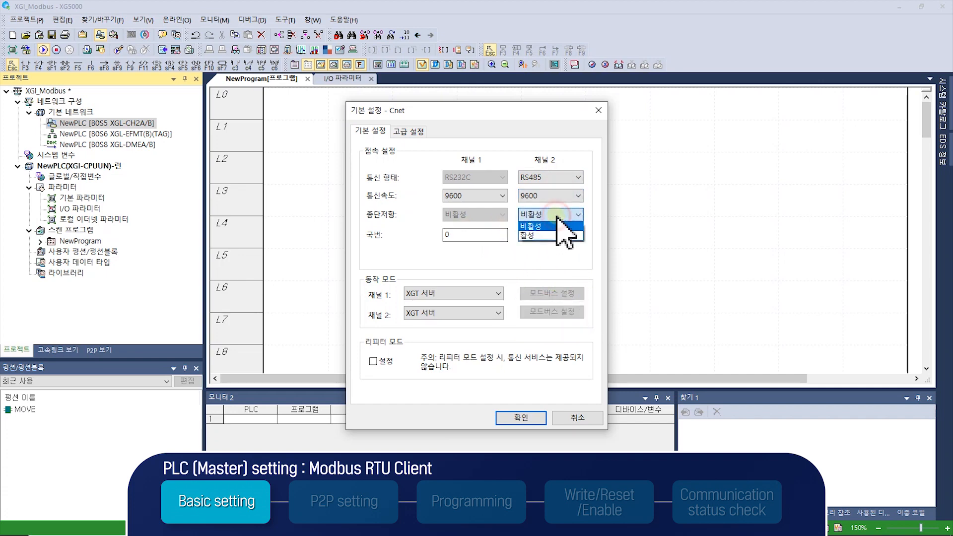
pyautogui.click(543, 235)
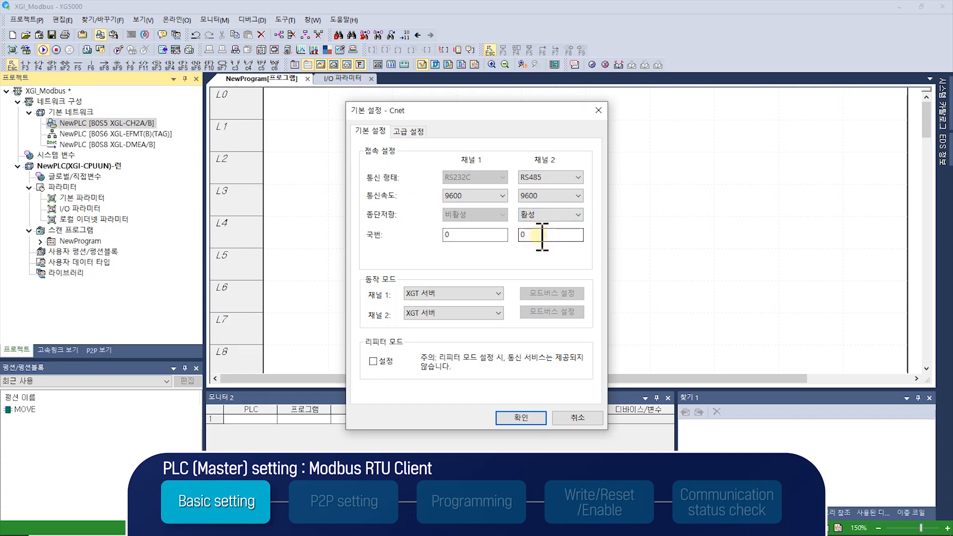
pyautogui.click(542, 236)
pyautogui.click(446, 314)
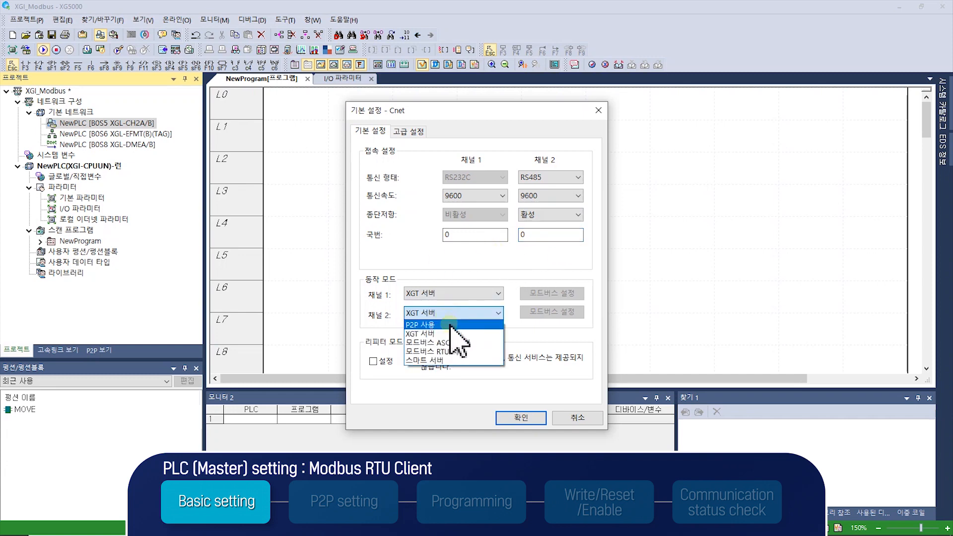
pyautogui.click(449, 325)
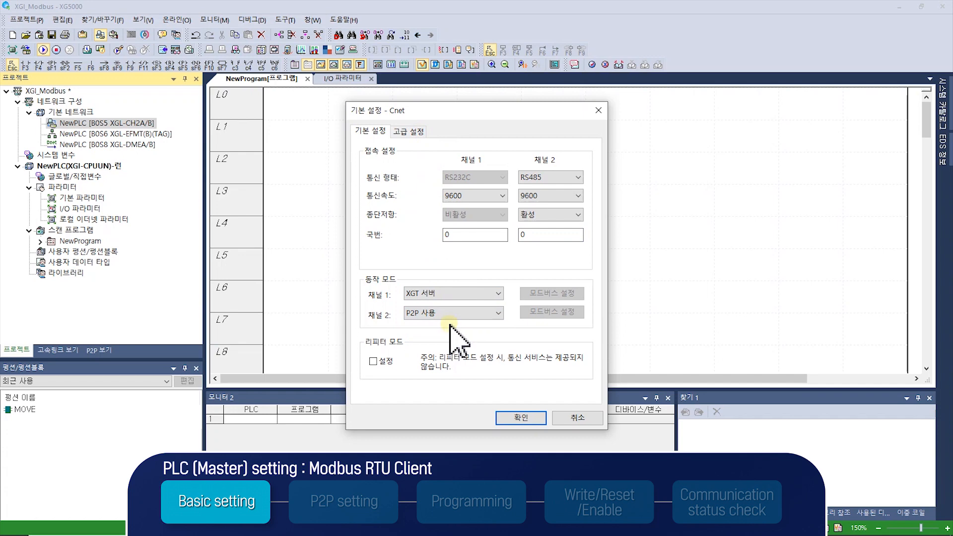
# Step: Review the advanced data-bit, parity and timing settings of the Cnet module and confirm its configuration
pyautogui.click(407, 135)
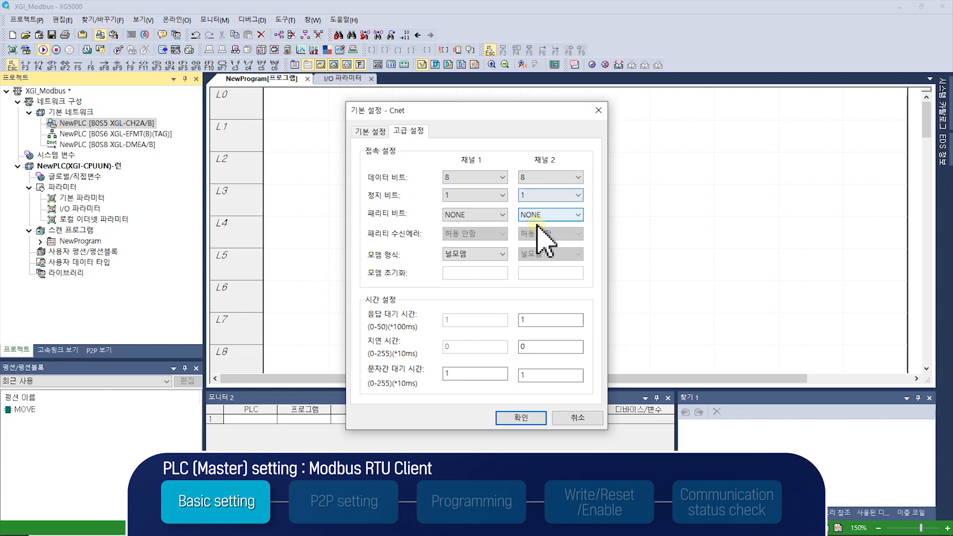
pyautogui.click(370, 130)
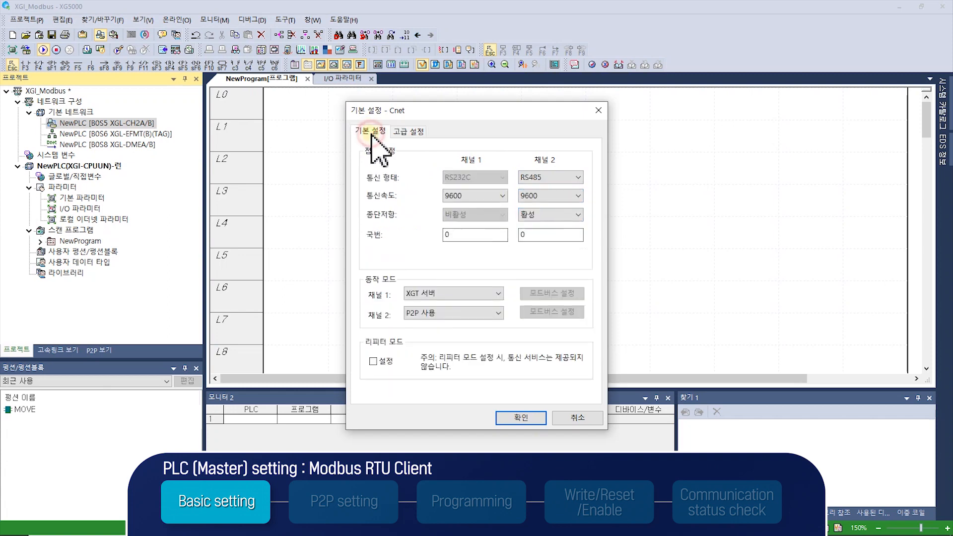
pyautogui.click(513, 421)
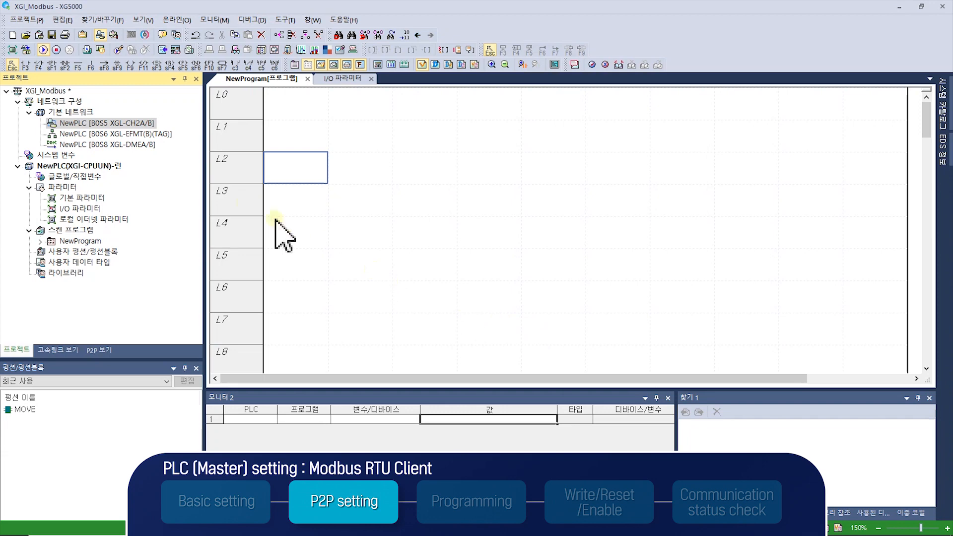
# Step: Add P2P communication number 01 to the XGL-CH2A/B module in the basic network
pyautogui.rightClick(128, 125)
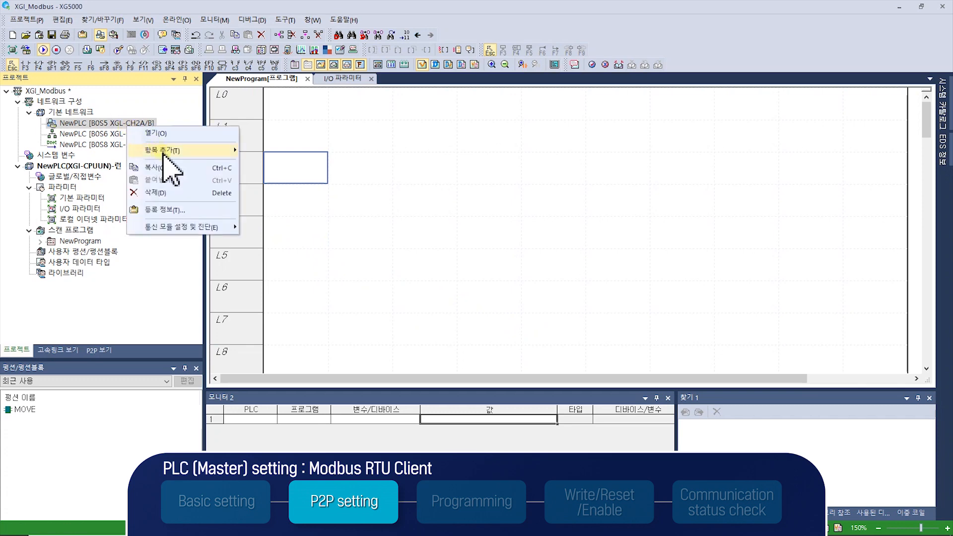
pyautogui.moveTo(163, 154)
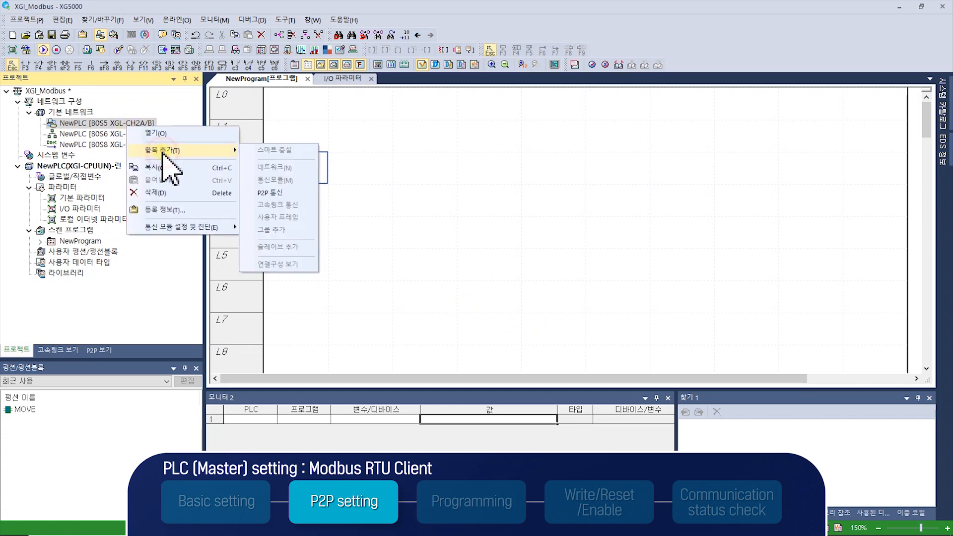
pyautogui.click(292, 195)
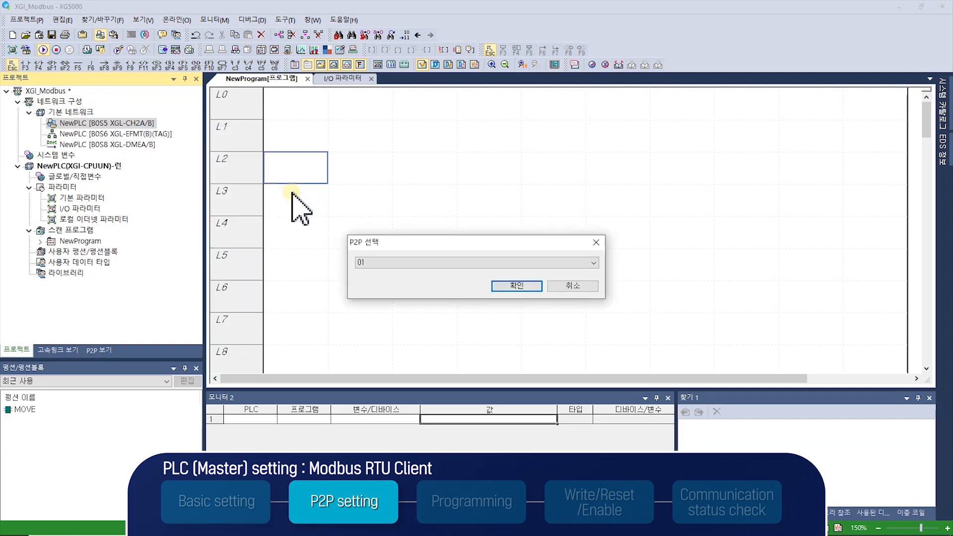
pyautogui.moveTo(455, 247); pyautogui.dragTo(460, 156)
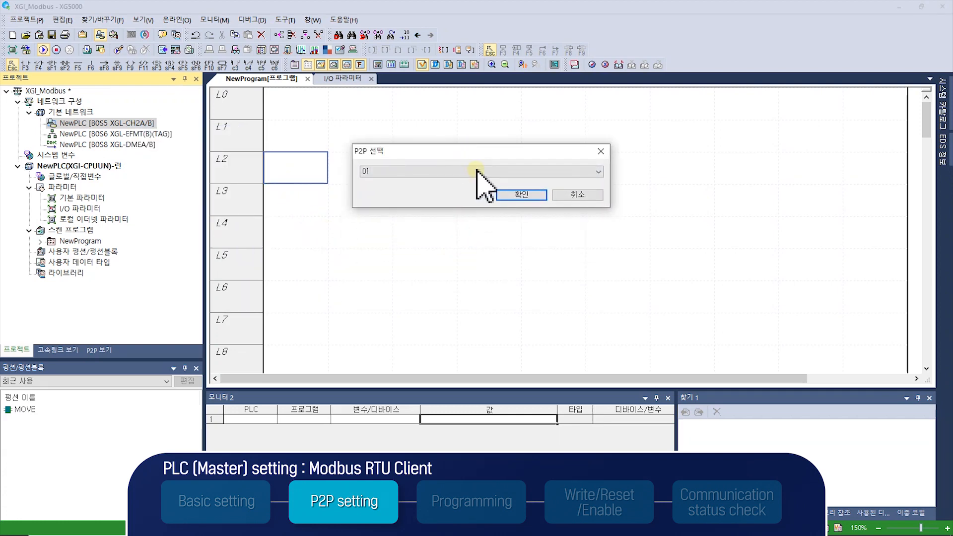
pyautogui.click(477, 171)
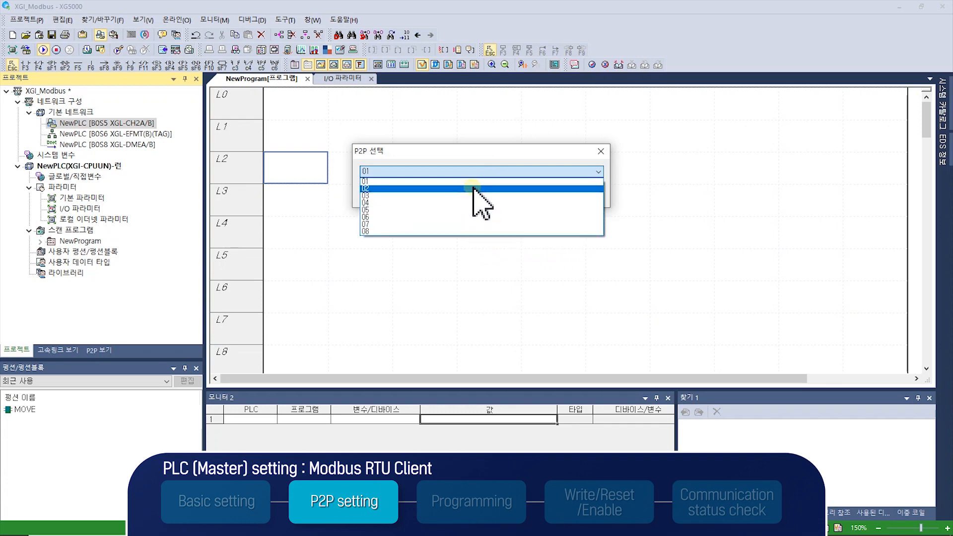
pyautogui.click(472, 185)
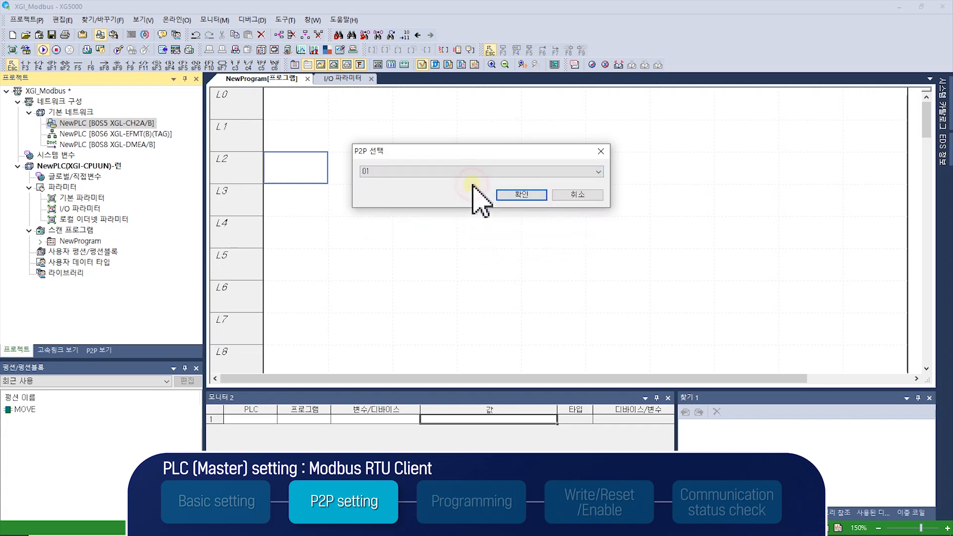
pyautogui.click(538, 195)
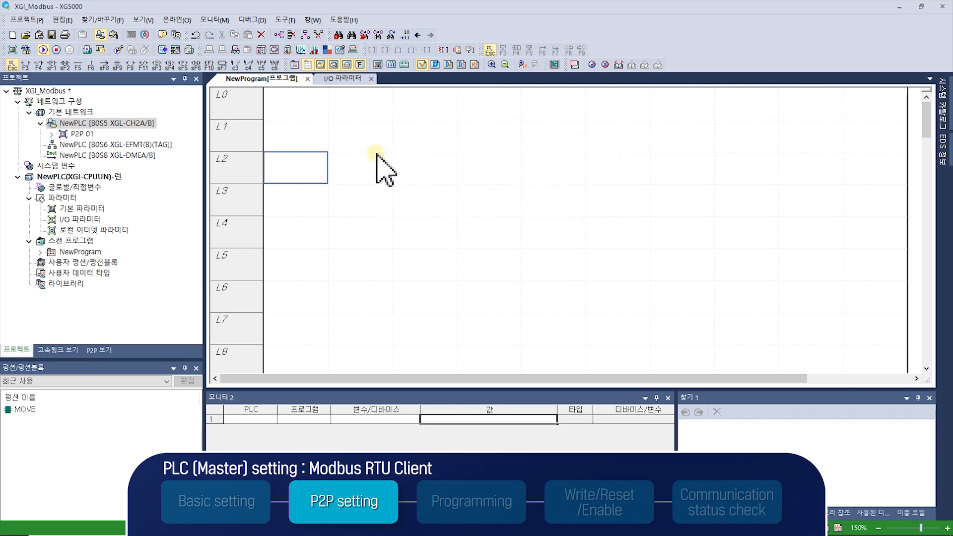
# Step: Expand P2P 01 in the project tree and go through its channel, block and user frame definition items
pyautogui.doubleClick(110, 135)
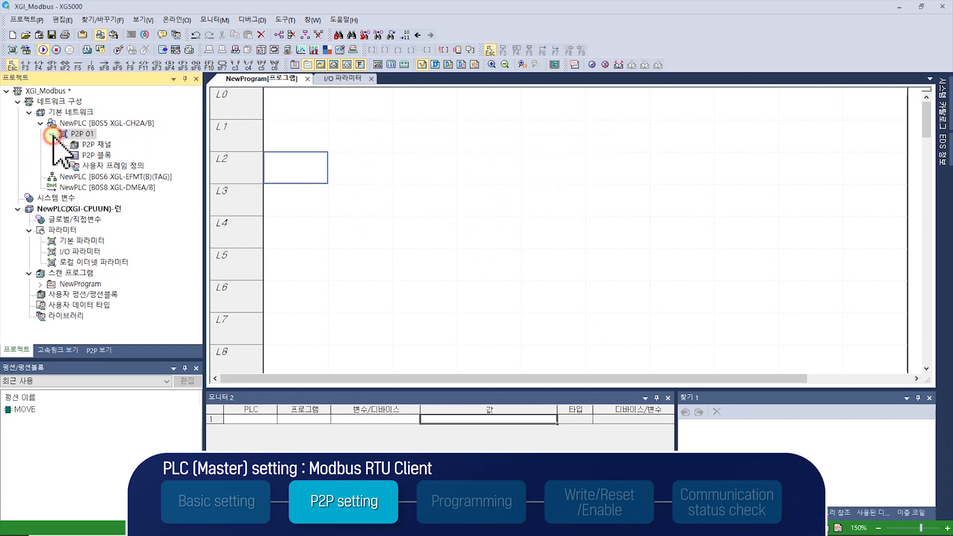
pyautogui.click(98, 156)
pyautogui.click(103, 165)
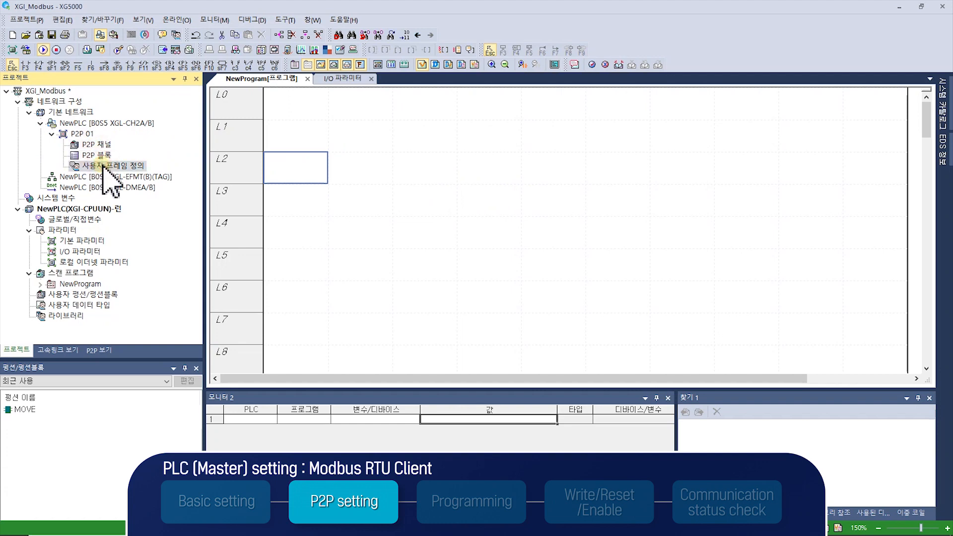
pyautogui.click(97, 144)
pyautogui.click(99, 155)
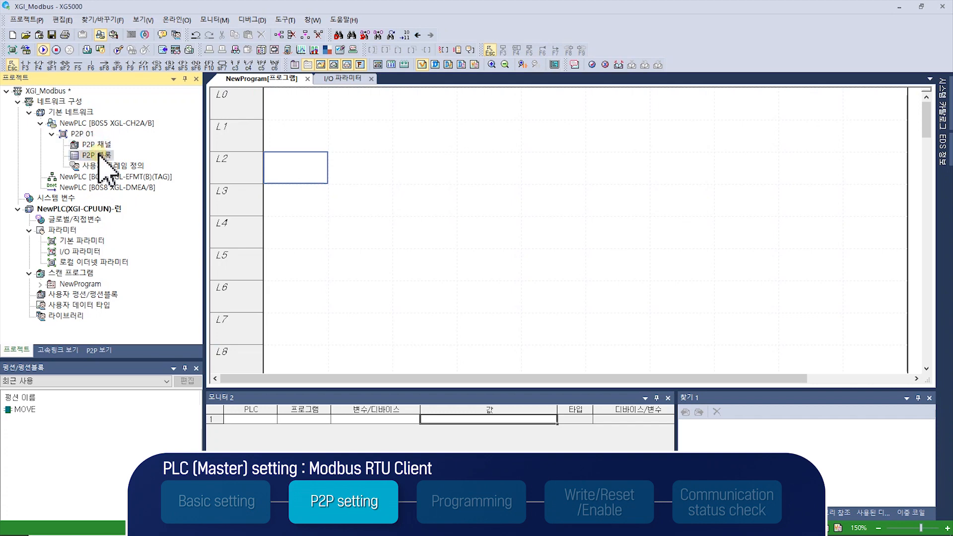
pyautogui.click(98, 145)
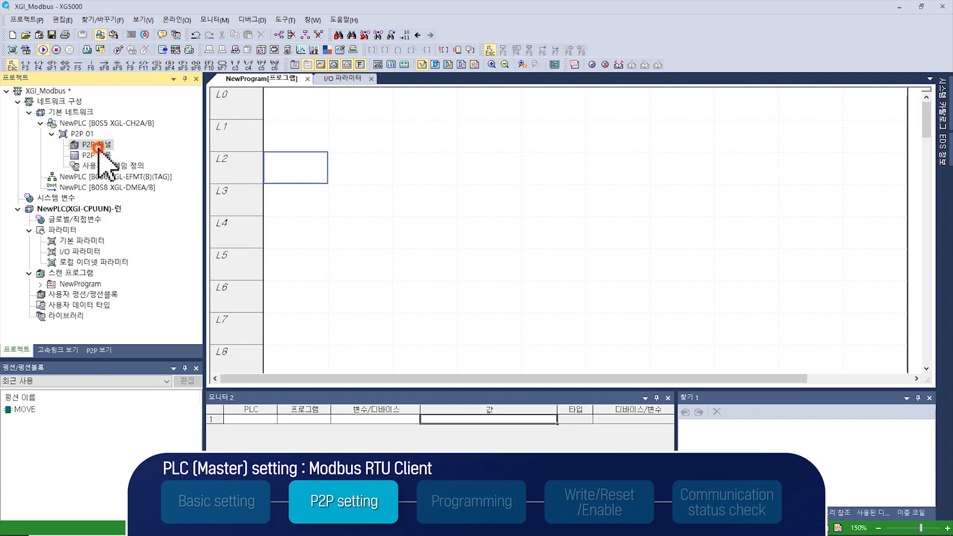
# Step: Check the channel operation modes in the P2P 01 channel settings against those in the module's basic Cnet settings
pyautogui.doubleClick(97, 144)
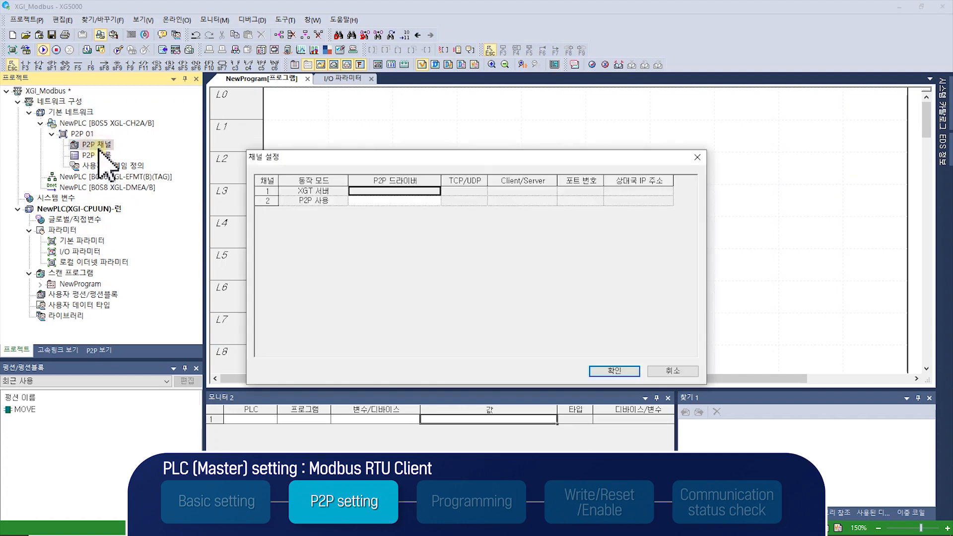
pyautogui.click(267, 191)
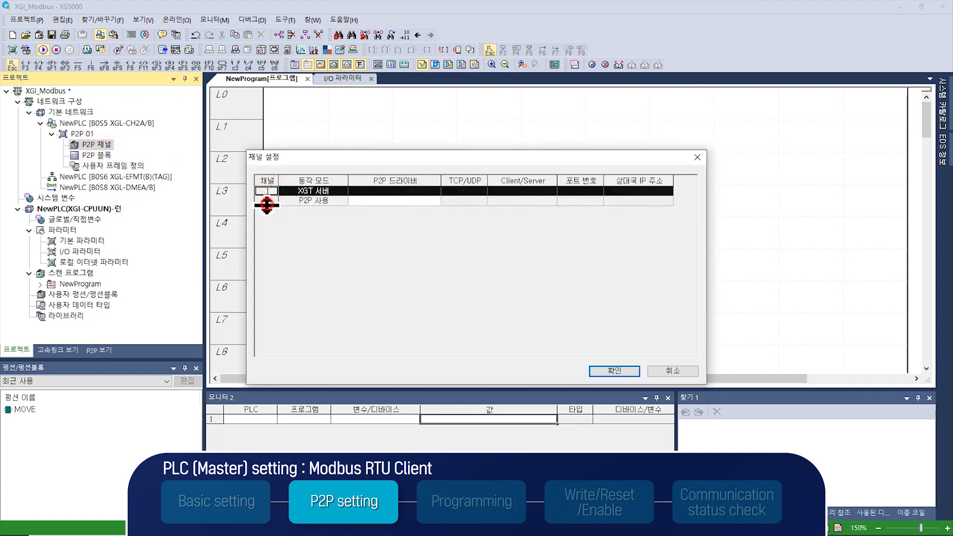
pyautogui.click(271, 200)
pyautogui.click(407, 200)
pyautogui.click(315, 200)
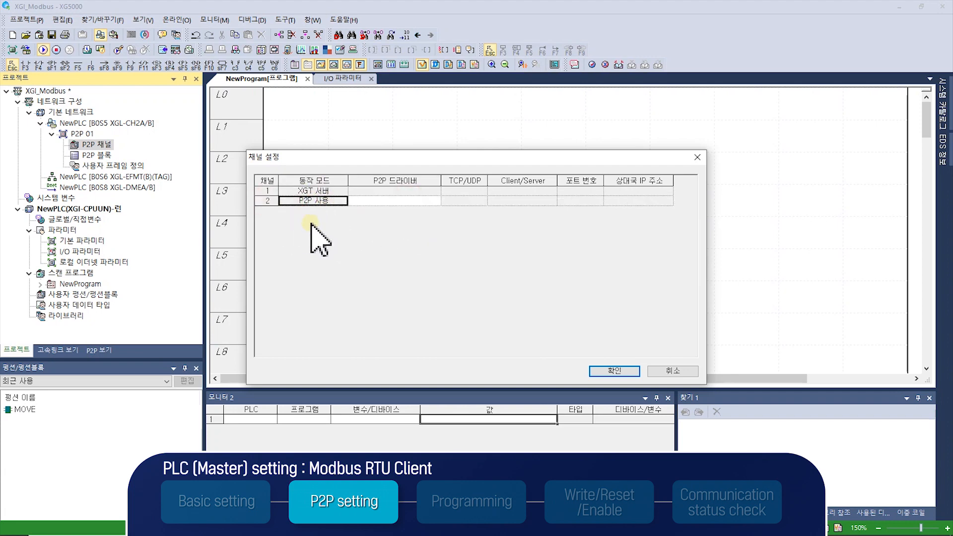
pyautogui.click(671, 372)
pyautogui.doubleClick(149, 125)
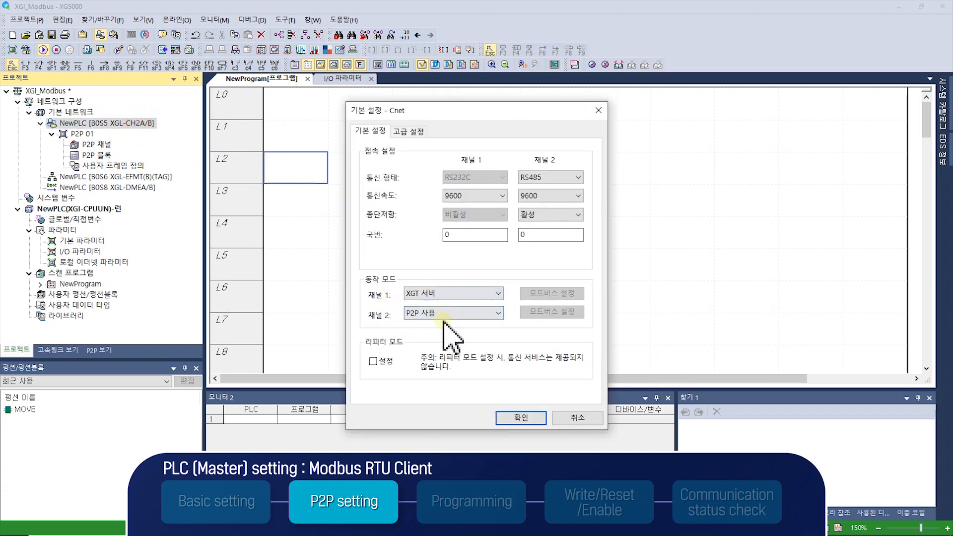
pyautogui.click(522, 421)
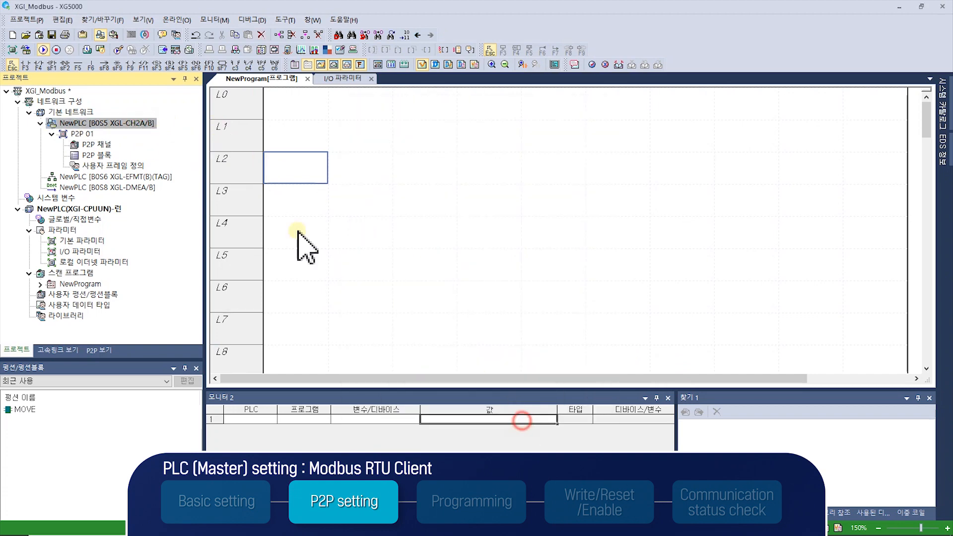
# Step: Set the P2P driver of channel 2 in P2P 01 to Modbus RTU client (모드버스 RTU 클라이언트) and confirm the channel settings
pyautogui.click(111, 147)
pyautogui.doubleClick(111, 147)
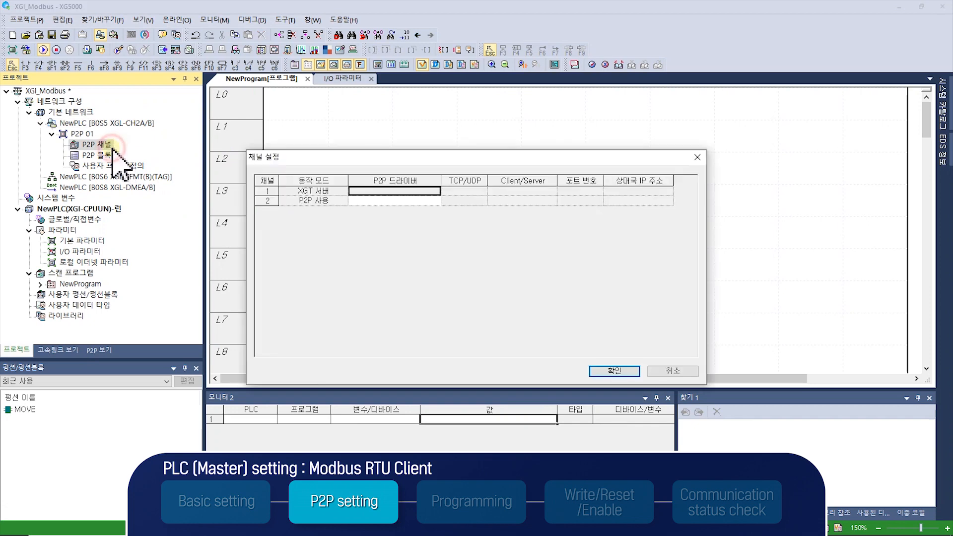
pyautogui.click(437, 201)
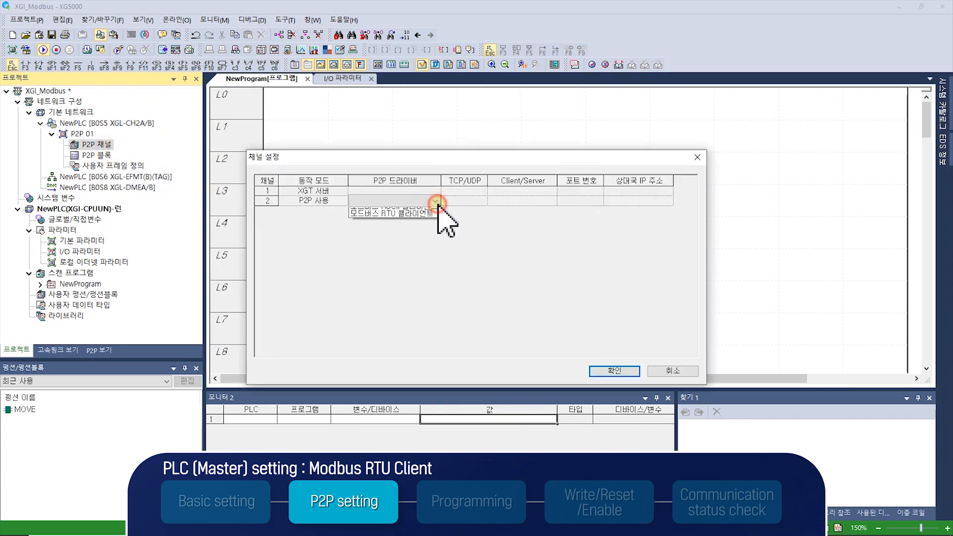
pyautogui.click(435, 201)
pyautogui.click(417, 239)
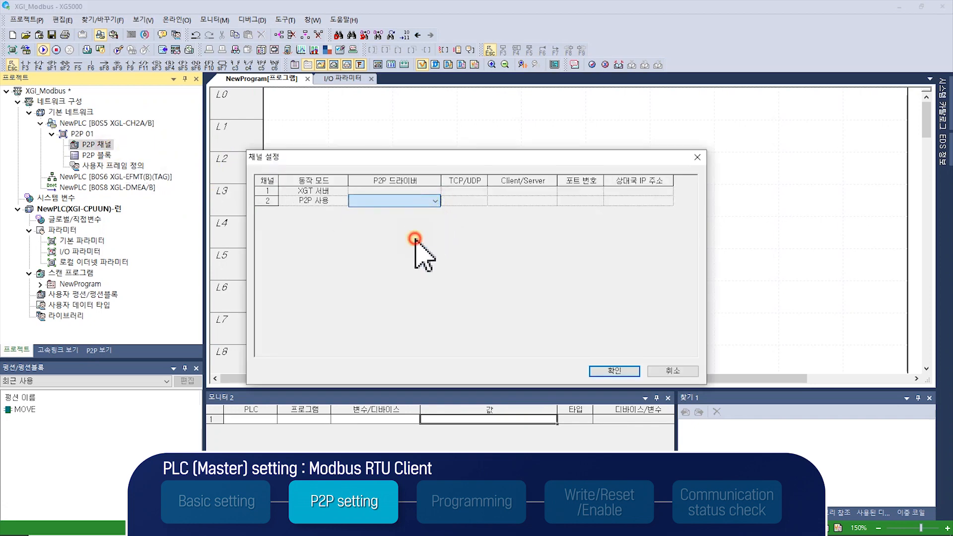
pyautogui.click(440, 200)
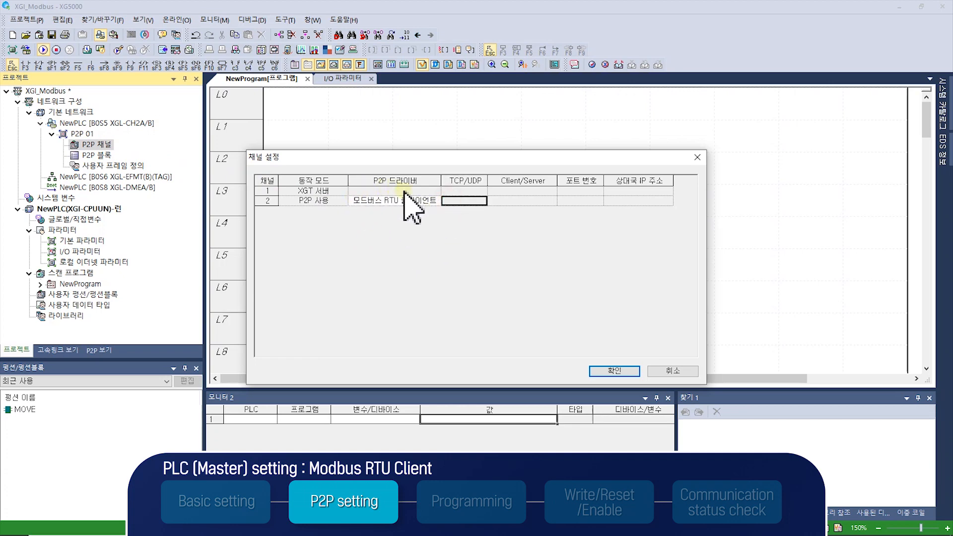
pyautogui.click(626, 371)
pyautogui.click(524, 297)
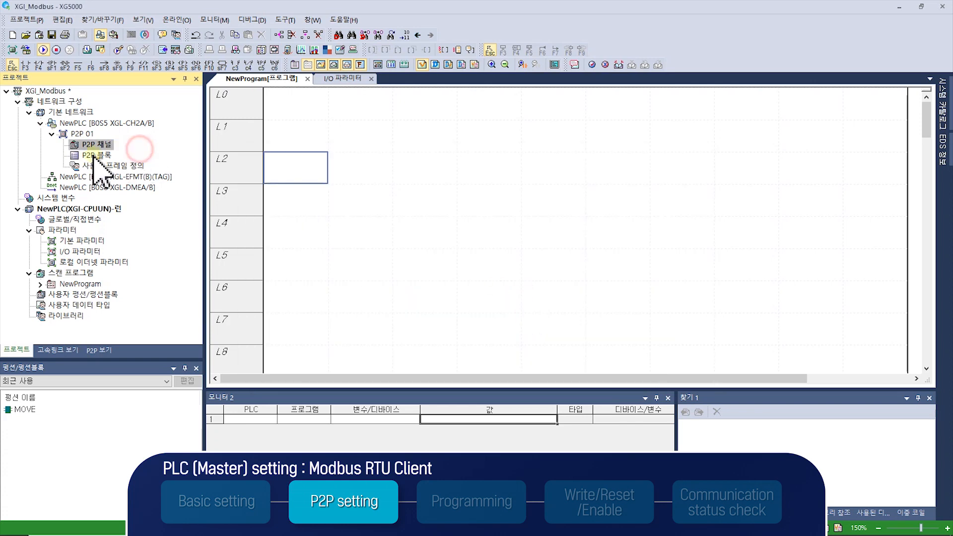
# Step: Open the P2P 01 block table and assign channel 2 to the block at index 0
pyautogui.click(95, 156)
pyautogui.doubleClick(95, 156)
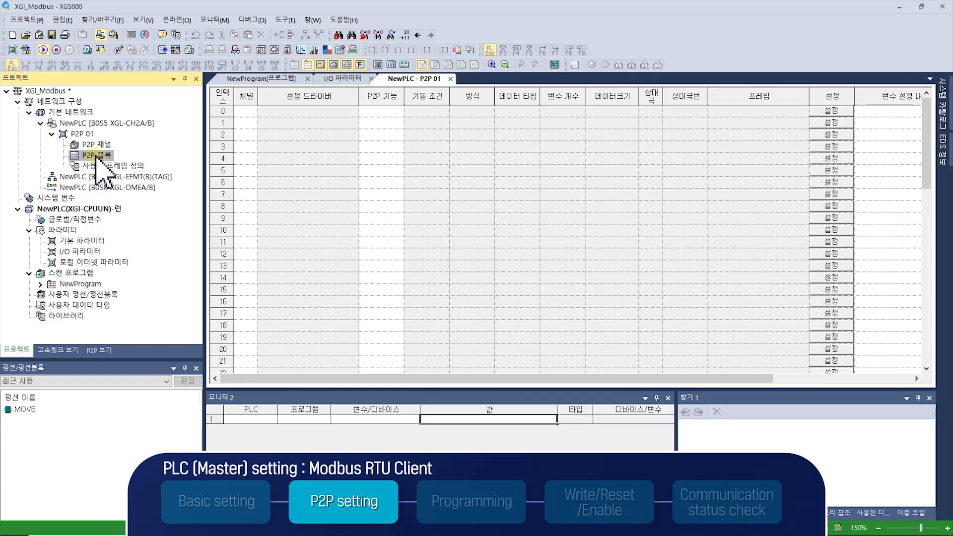
pyautogui.click(251, 111)
pyautogui.click(245, 130)
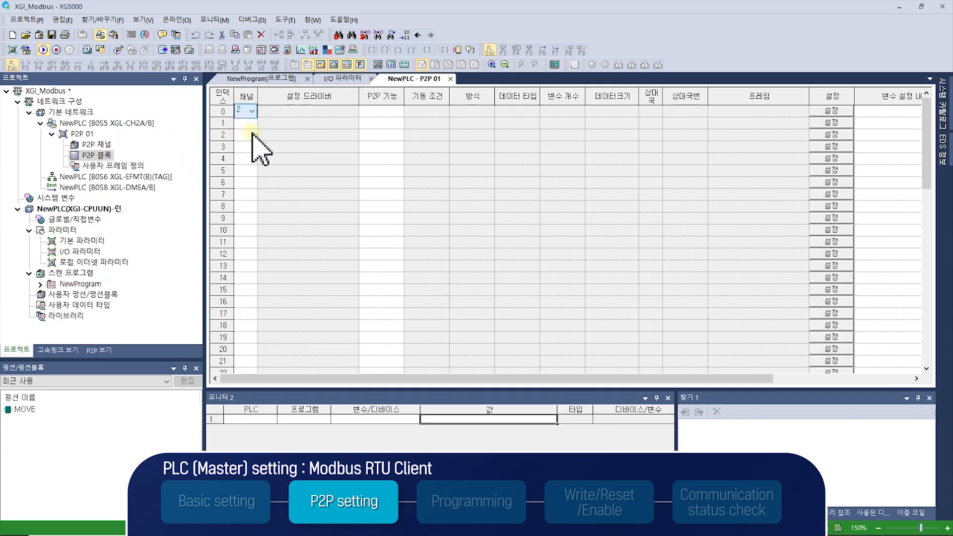
pyautogui.click(320, 112)
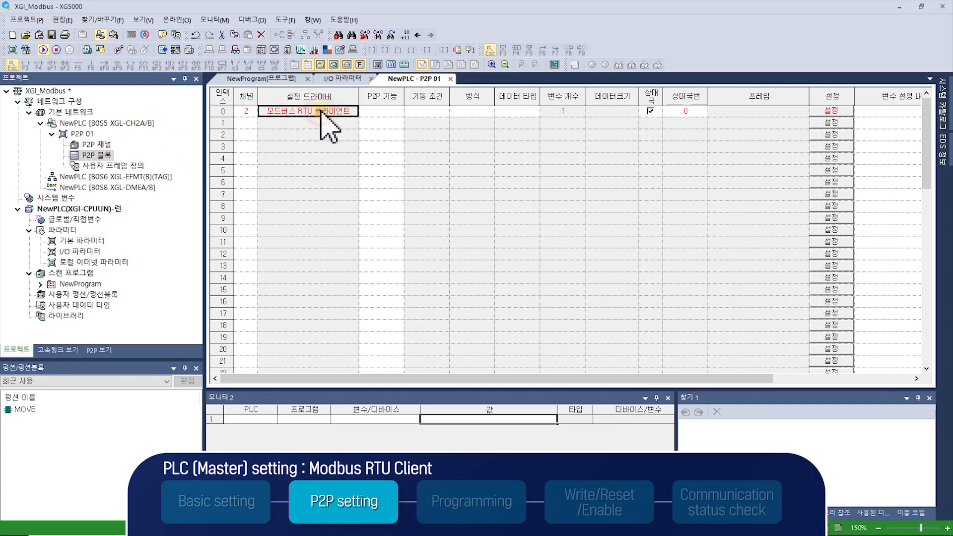
pyautogui.click(394, 112)
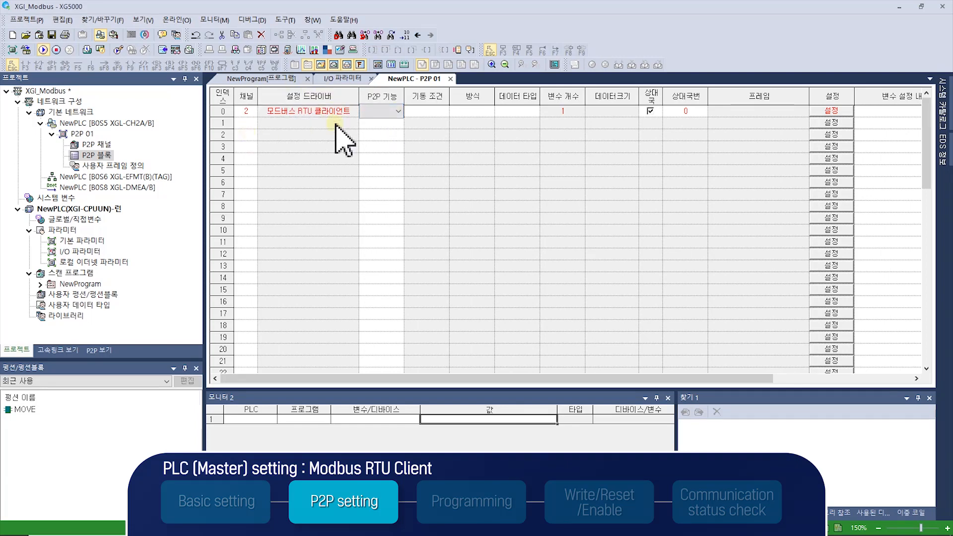
# Step: Review channel 2's operation mode and P2P driver in the P2P 01 channel settings
pyautogui.doubleClick(82, 145)
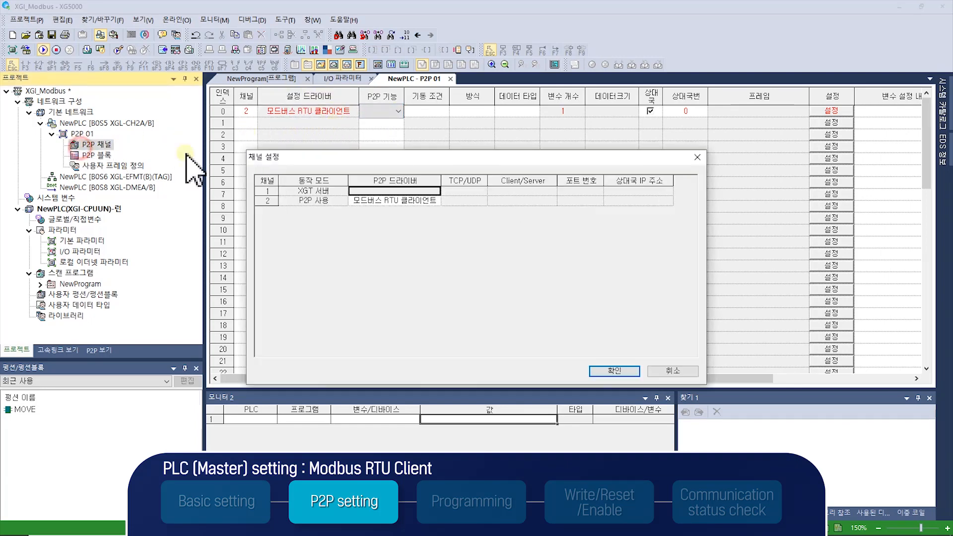
pyautogui.click(305, 200)
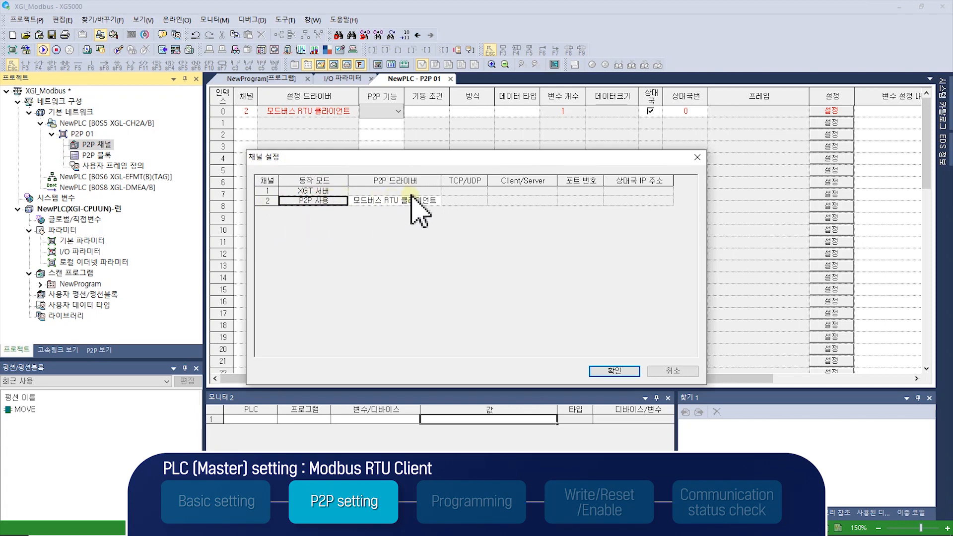
pyautogui.click(614, 370)
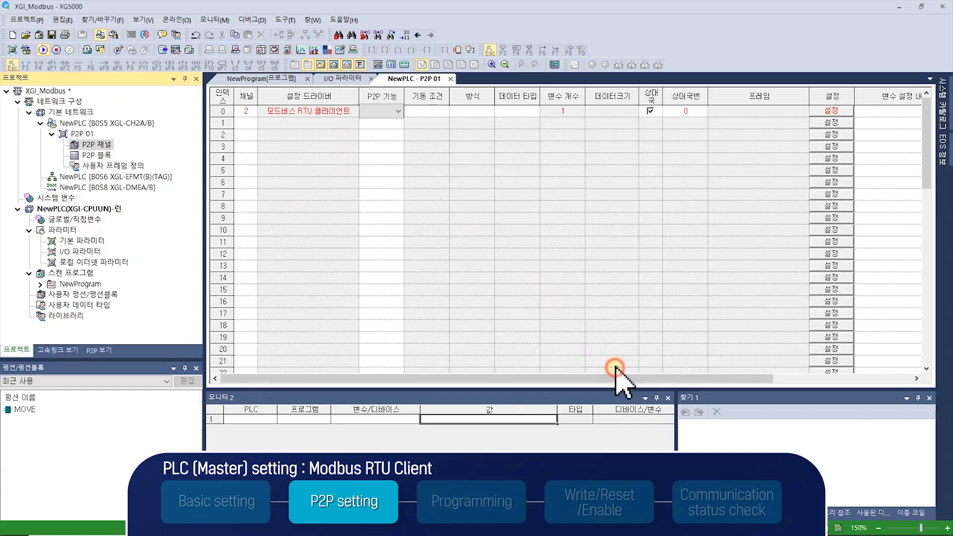
# Step: Set the P2P function of the index 0 block to WRITE
pyautogui.click(328, 111)
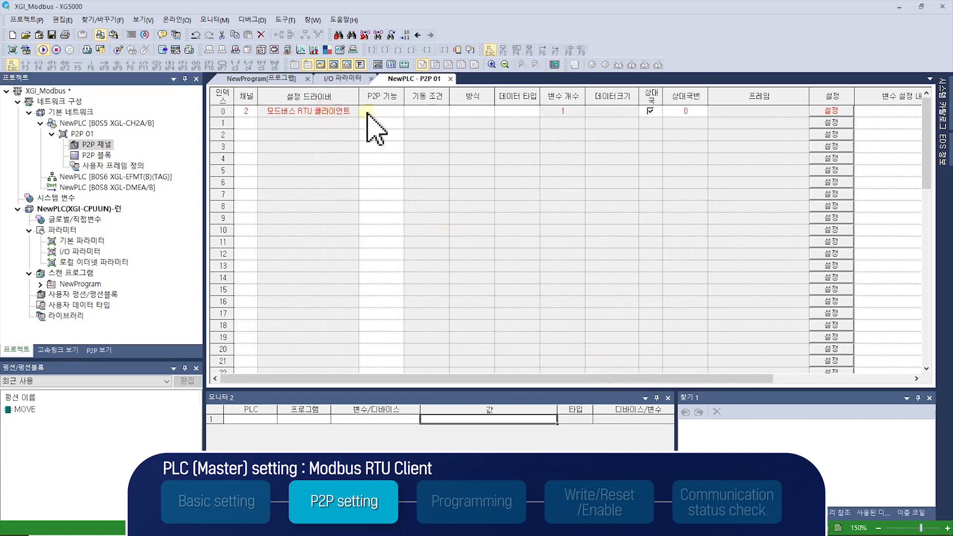
pyautogui.click(403, 111)
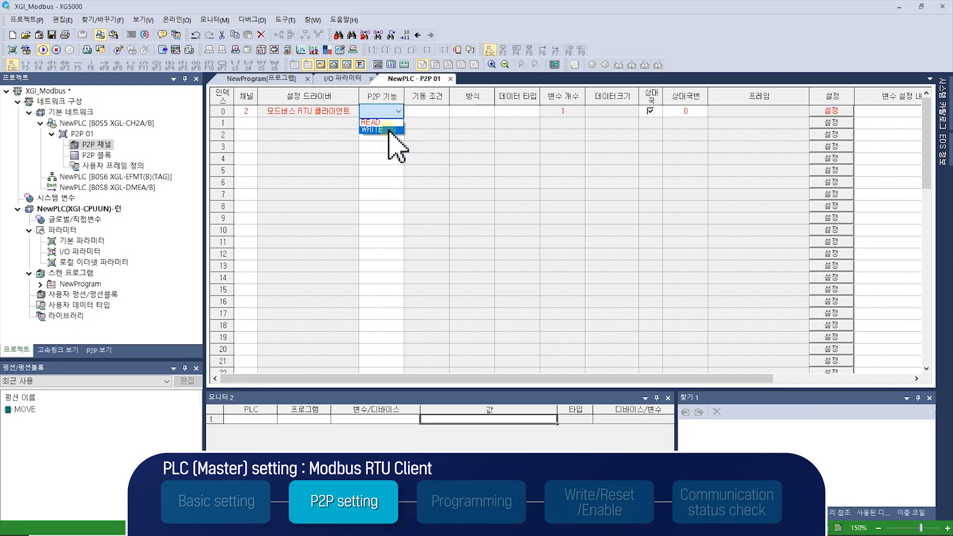
pyautogui.click(390, 130)
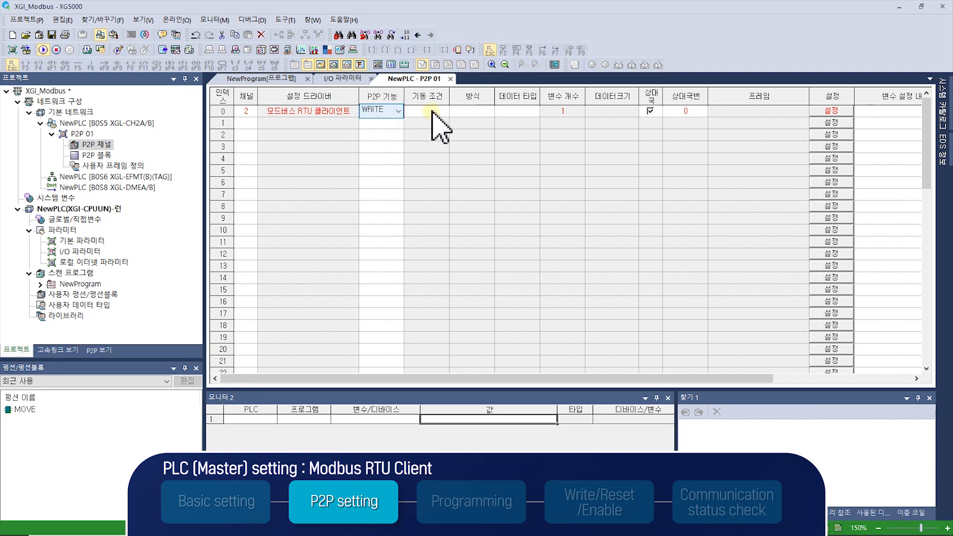
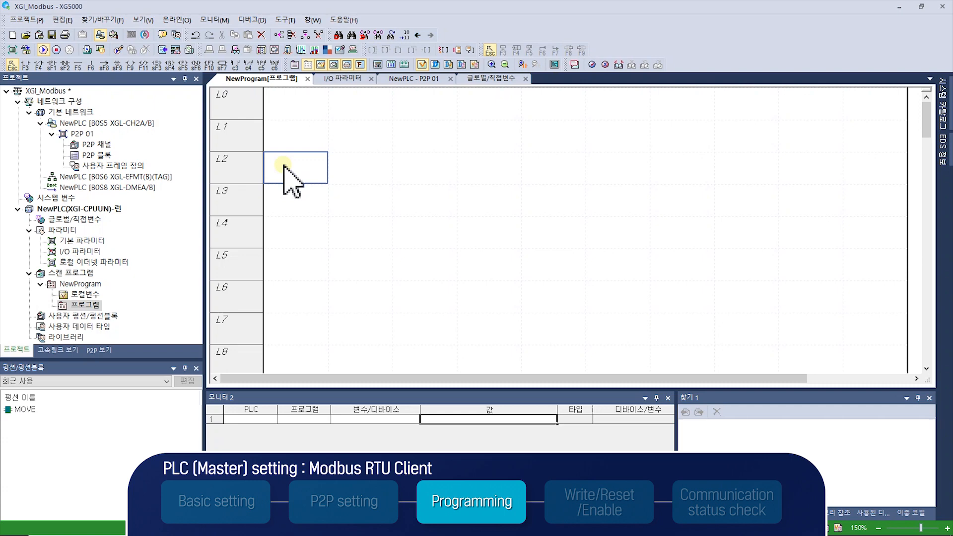
# Step: Place a normally open contact for %MX0 at the start of rung L2 in NewProgram, leaving its description empty
pyautogui.click(25, 65)
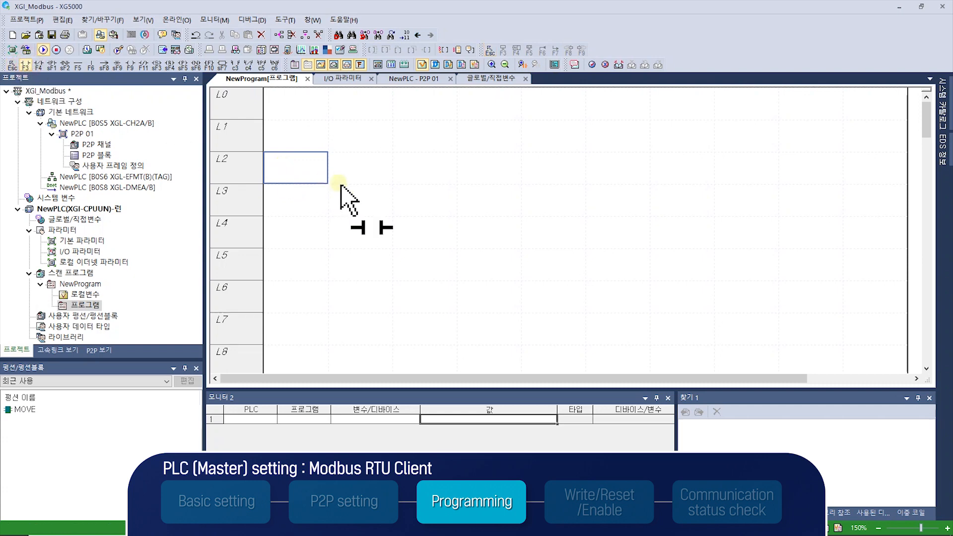
pyautogui.click(296, 168)
pyautogui.write('m')
pyautogui.press('BackSpace')
pyautogui.write('%MX0')
pyautogui.press('Return')
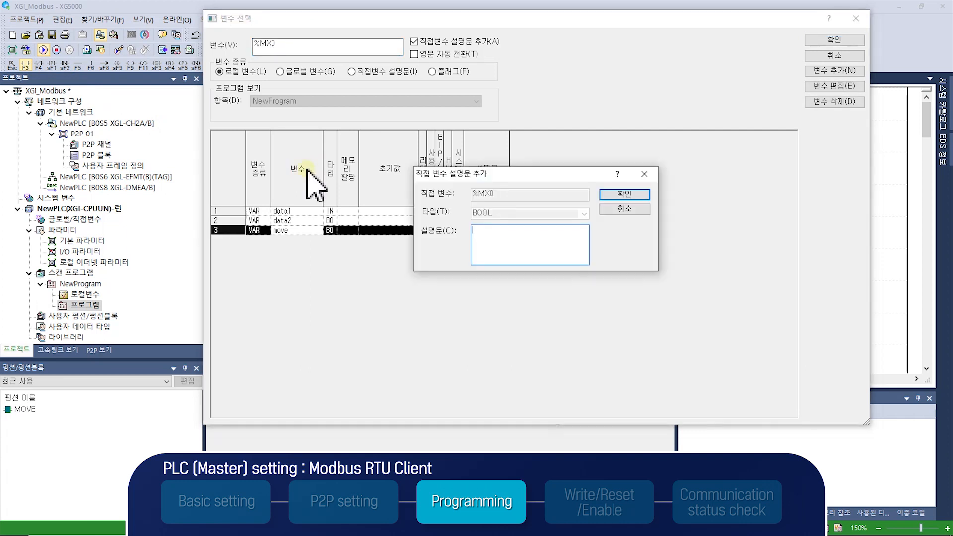
pyautogui.press('Return')
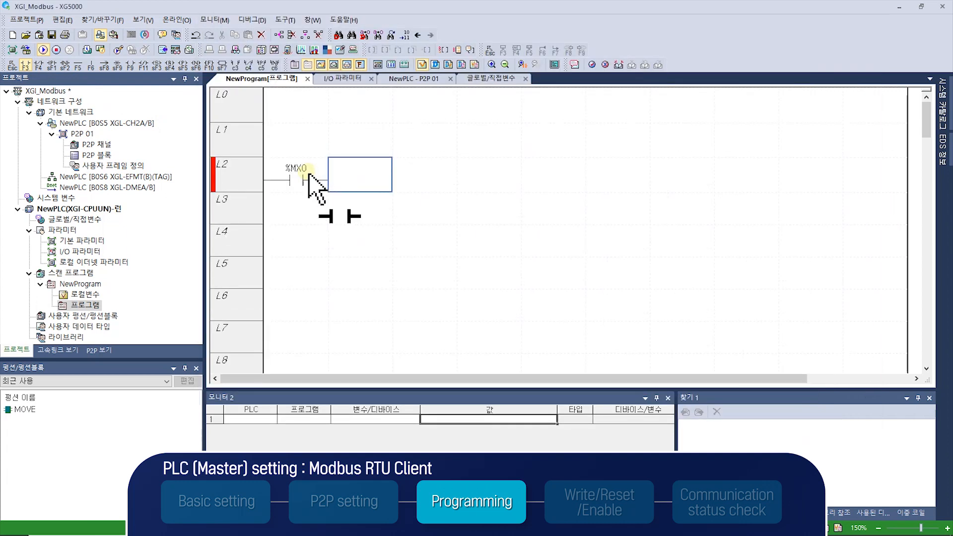
# Step: Insert a MOVE function directly after the %MX0 contact on rung L2
pyautogui.click(209, 65)
pyautogui.click(366, 178)
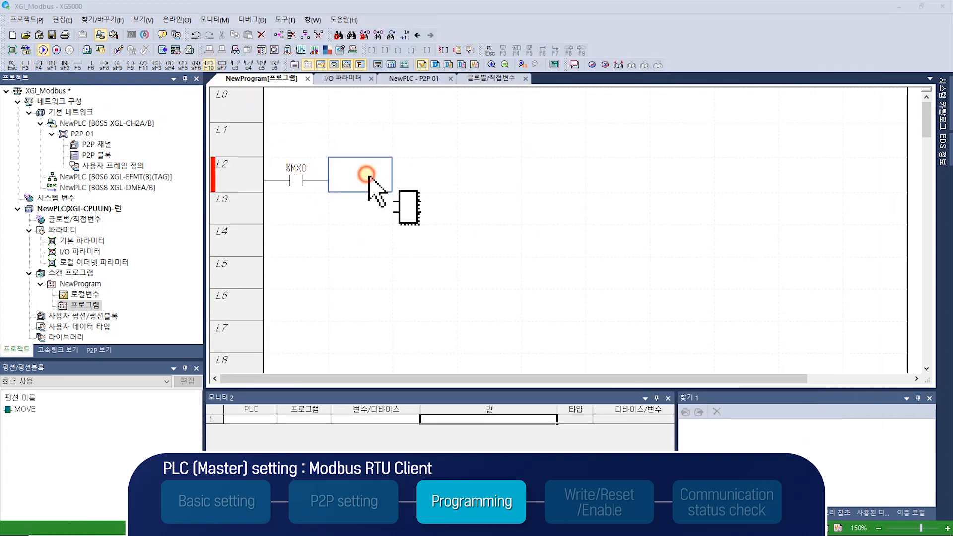
pyautogui.write('MOve')
pyautogui.press('Return')
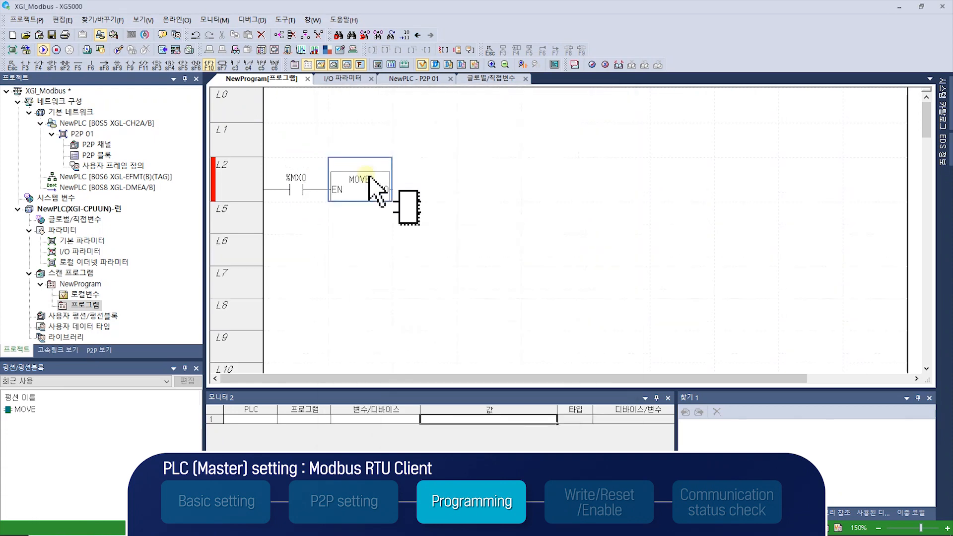
# Step: Extend the rung from the first MOVE's ENO with a horizontal line and insert a second MOVE function at its end
pyautogui.click(78, 65)
pyautogui.click(411, 190)
pyautogui.click(478, 191)
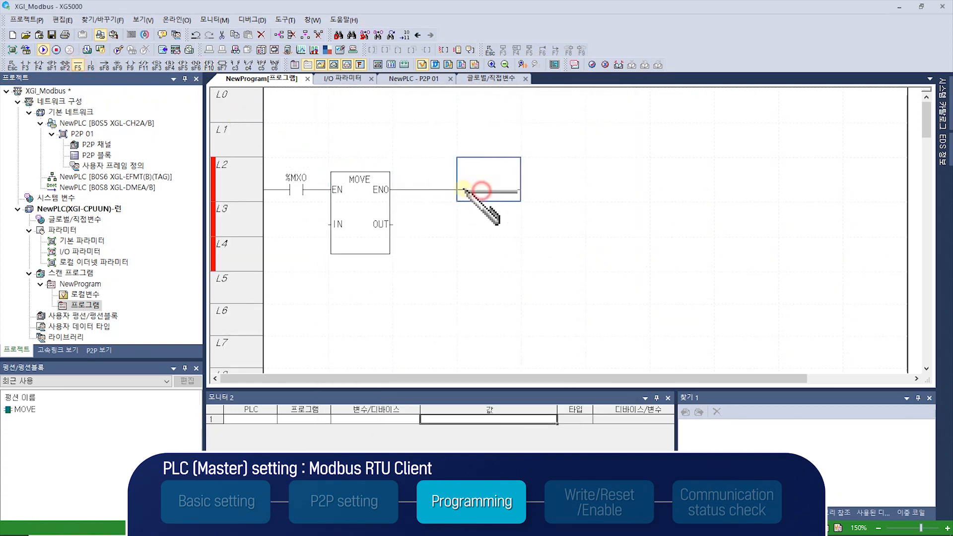
pyautogui.click(211, 65)
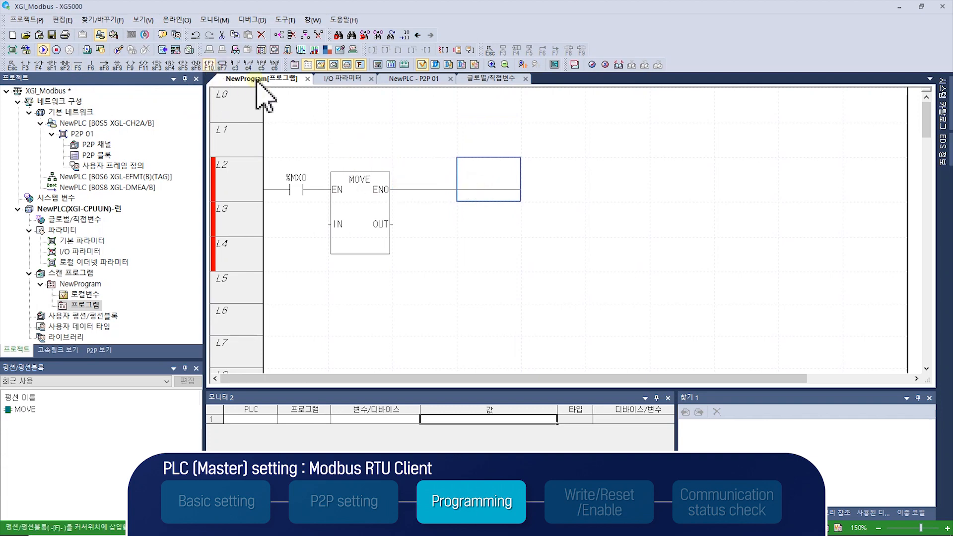
pyautogui.click(557, 199)
pyautogui.write('MOVE')
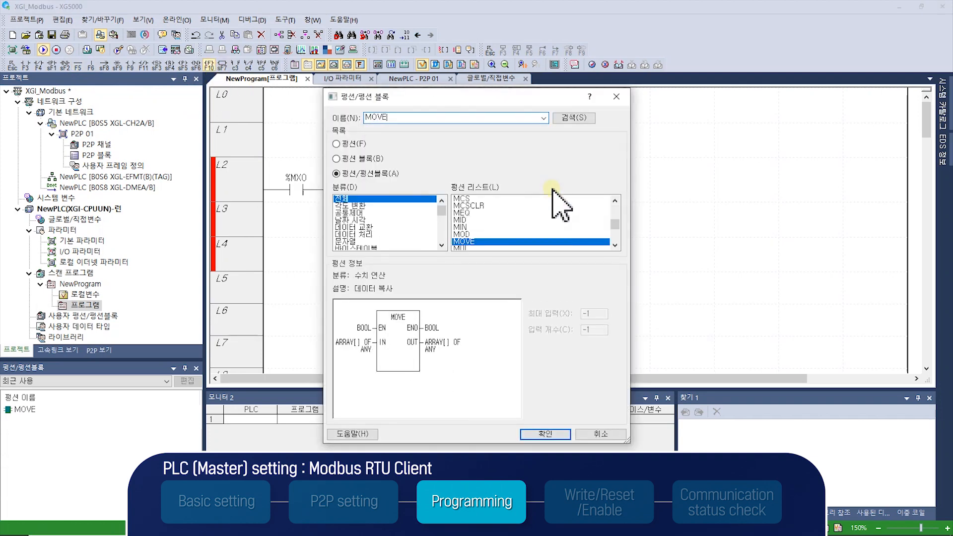
pyautogui.press('Return')
pyautogui.press('Escape')
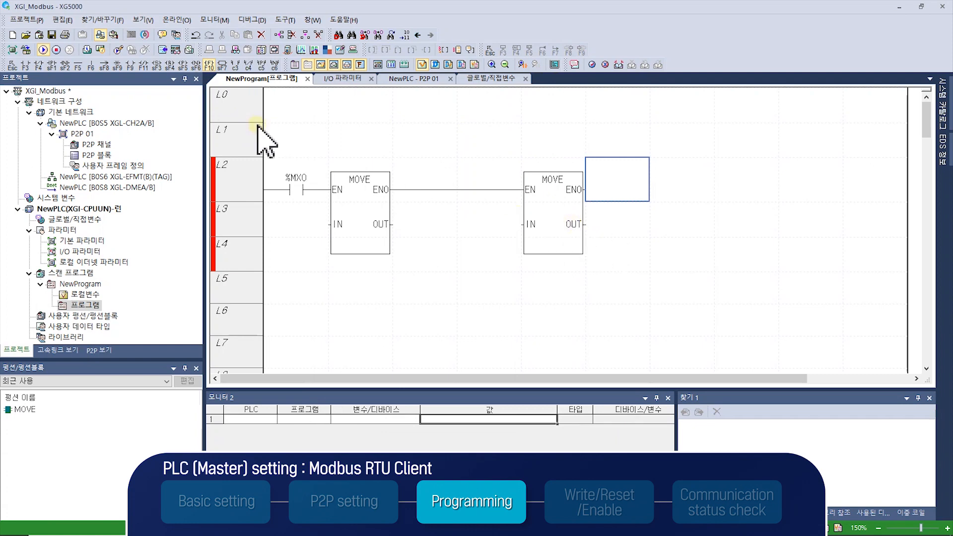
# Step: Assign a new local INT variable 지령주파수 to the IN of the first MOVE function
pyautogui.doubleClick(314, 224)
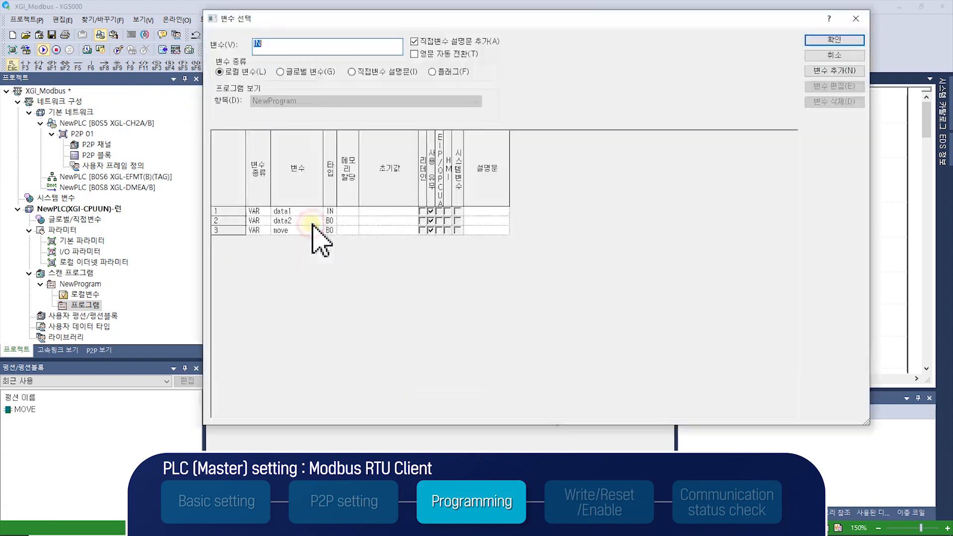
pyautogui.write('지령주파수')
pyautogui.press('Return')
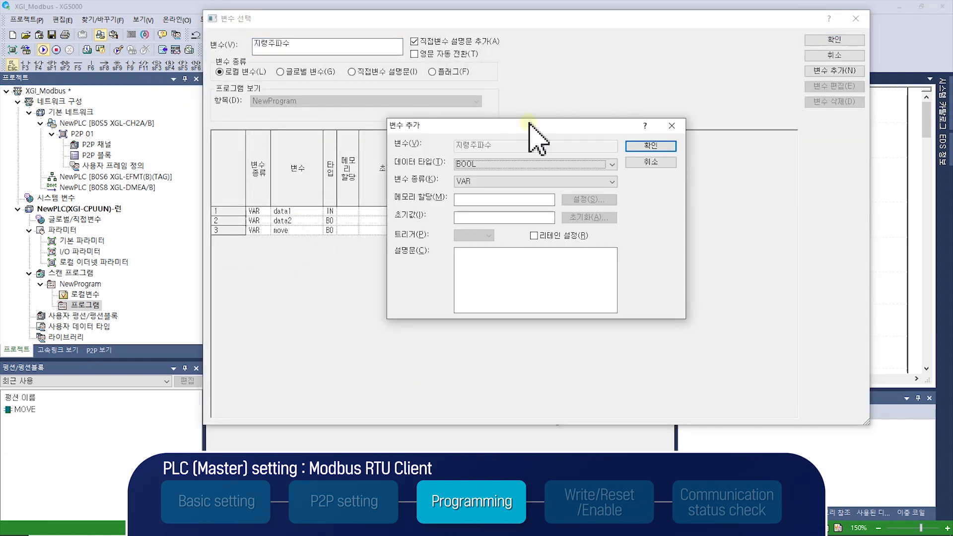
pyautogui.click(529, 164)
pyautogui.click(511, 218)
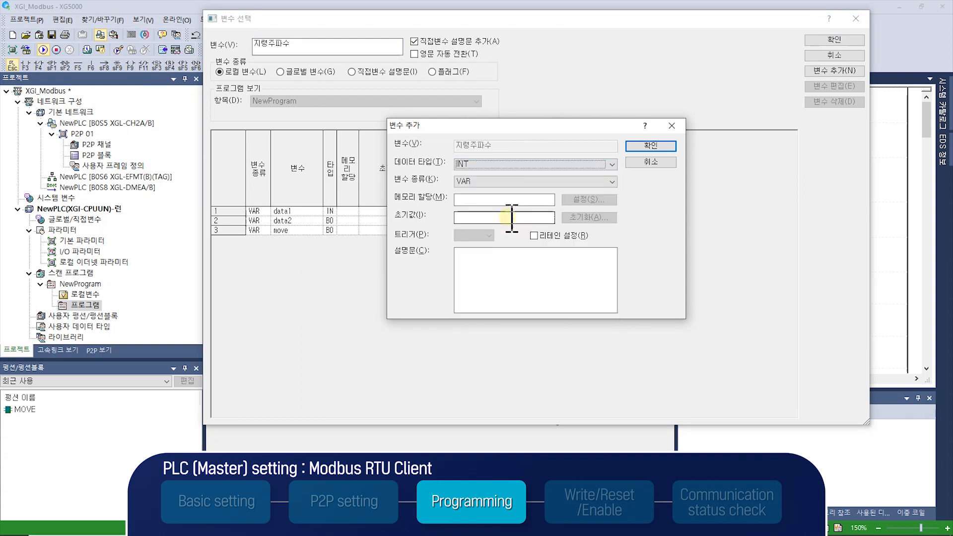
pyautogui.click(640, 147)
# Step: Assign %MW10 to the OUT of the first MOVE function with the description 0x40004
pyautogui.doubleClick(429, 226)
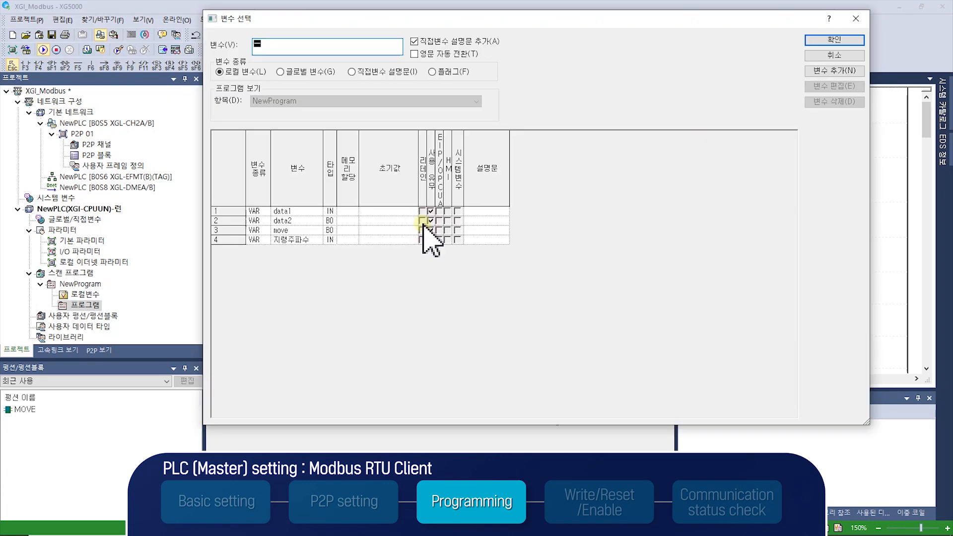
pyautogui.write('%MW10')
pyautogui.press('Return')
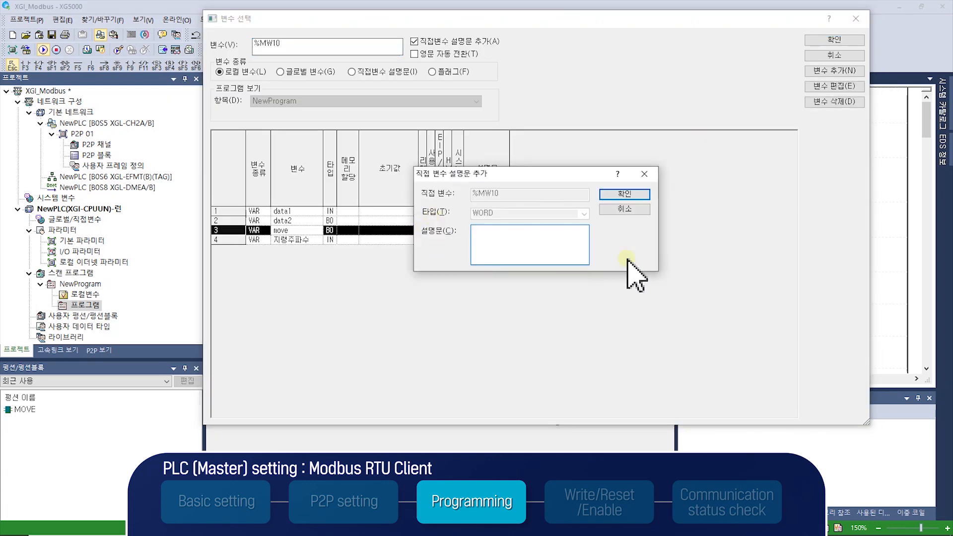
pyautogui.write('0x40004')
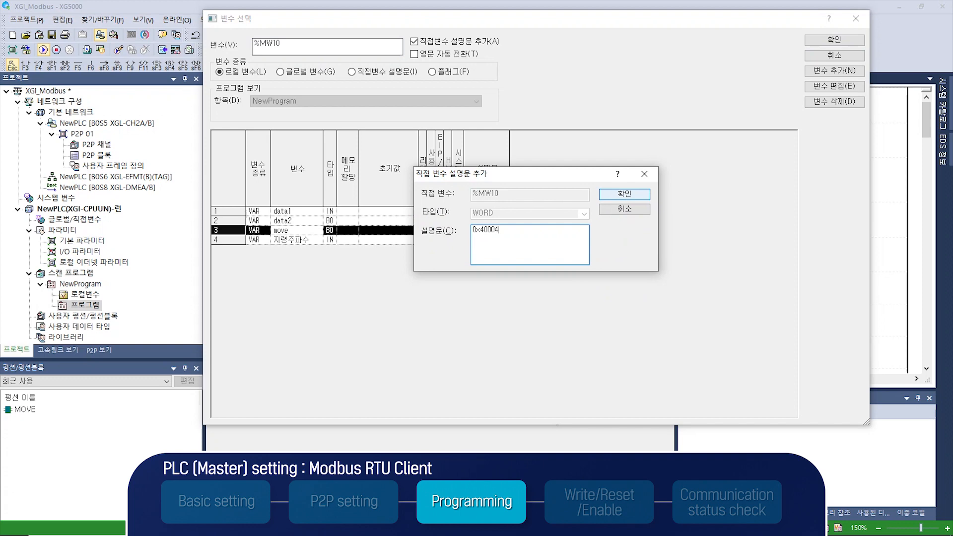
pyautogui.click(624, 193)
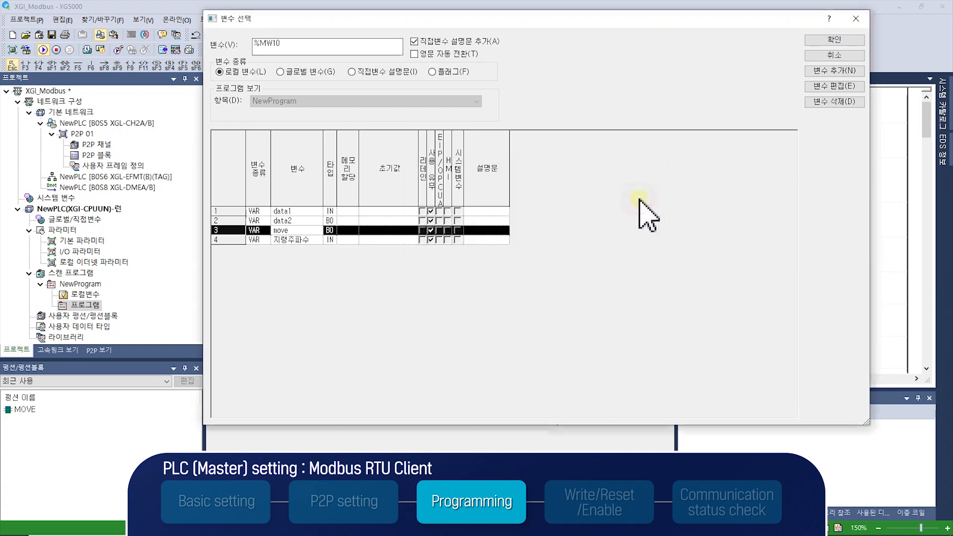
pyautogui.click(463, 65)
# Step: Assign a new local INT variable 운전지령 to the IN of the second MOVE function
pyautogui.doubleClick(491, 238)
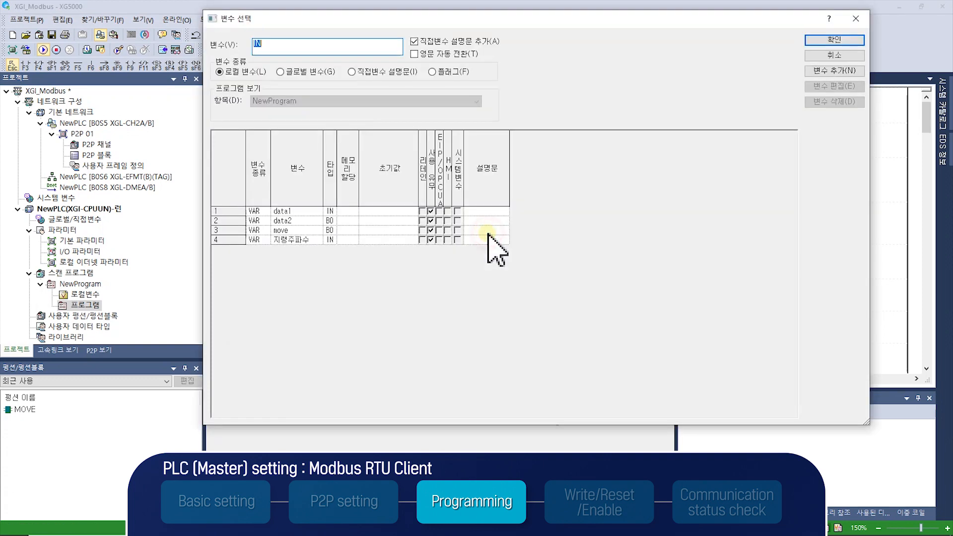
pyautogui.write('준')
pyautogui.press('Return')
pyautogui.click(497, 159)
pyautogui.click(474, 218)
pyautogui.click(631, 147)
# Step: Assign %MW11 to the OUT of the second MOVE function with the description 0x40005
pyautogui.doubleClick(610, 233)
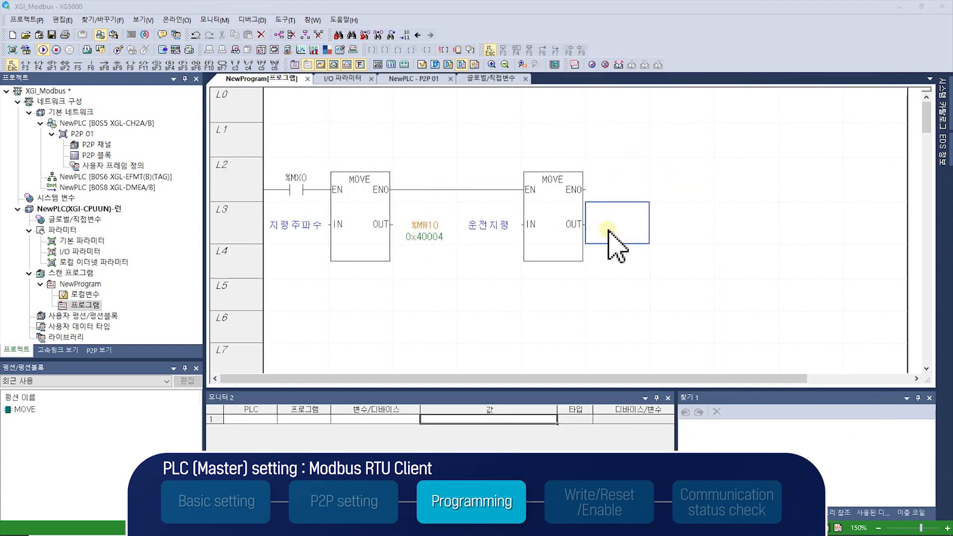
pyautogui.write('%MW11')
pyautogui.press('Return')
pyautogui.write('ㅌ')
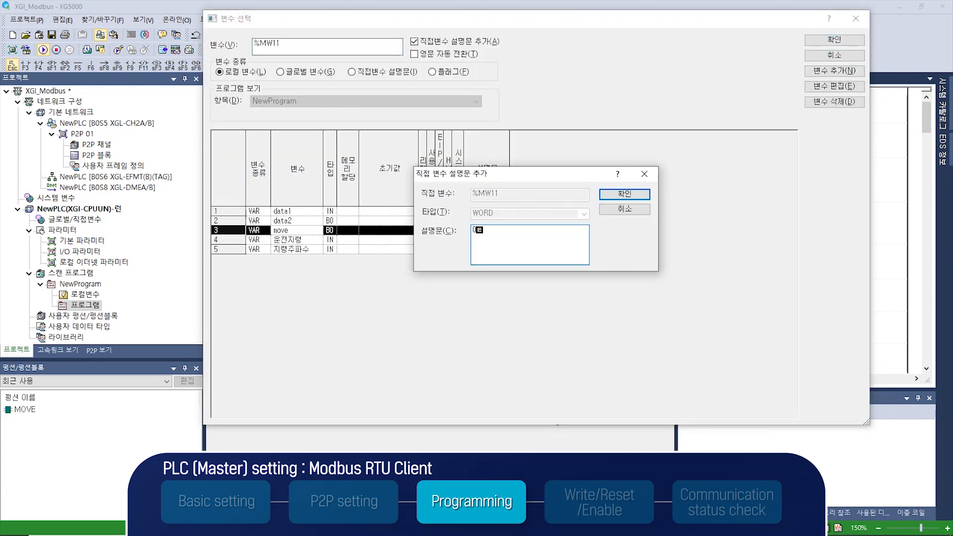
pyautogui.press('Return')
pyautogui.press('Right')
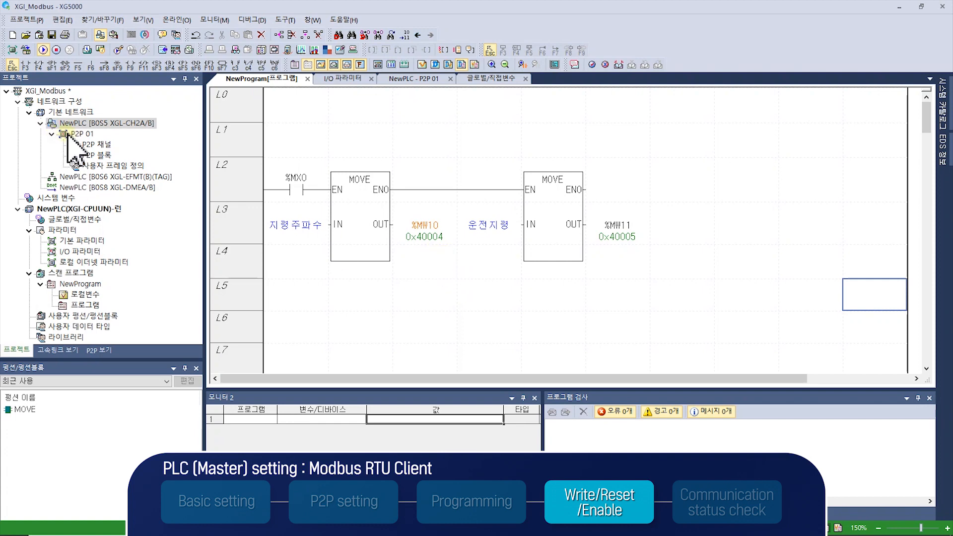
# Step: Write the program, parameters and network configuration to the PLC in stop mode, and switch it back to run mode
pyautogui.click(25, 49)
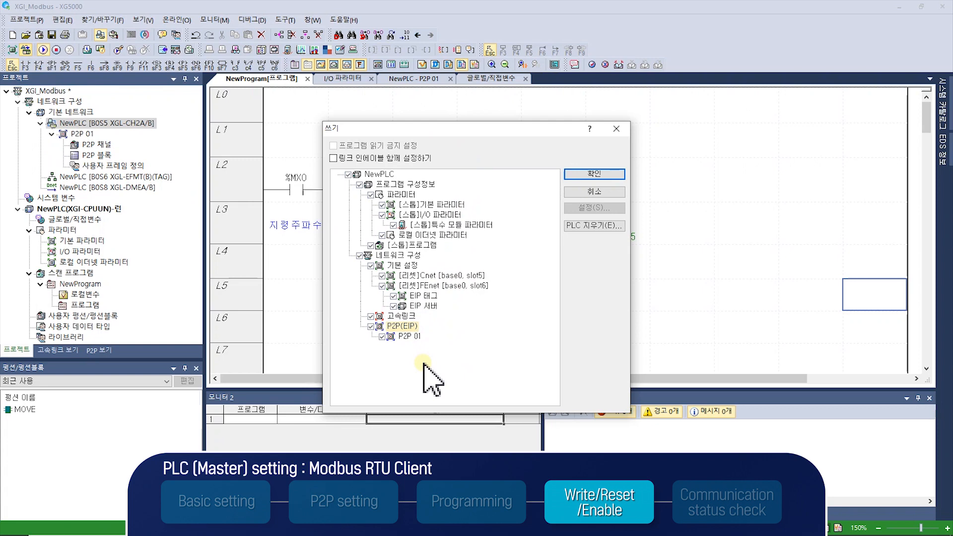
pyautogui.click(591, 173)
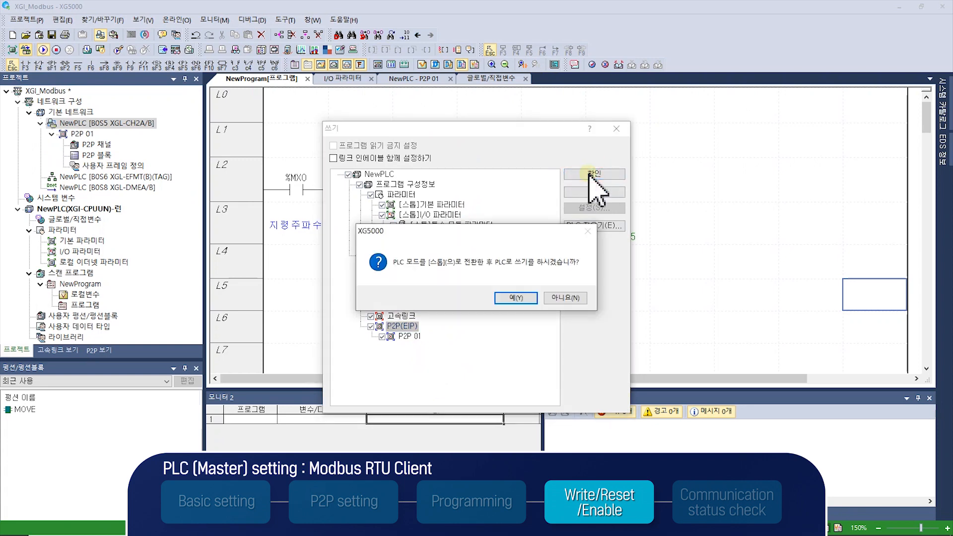
pyautogui.click(524, 297)
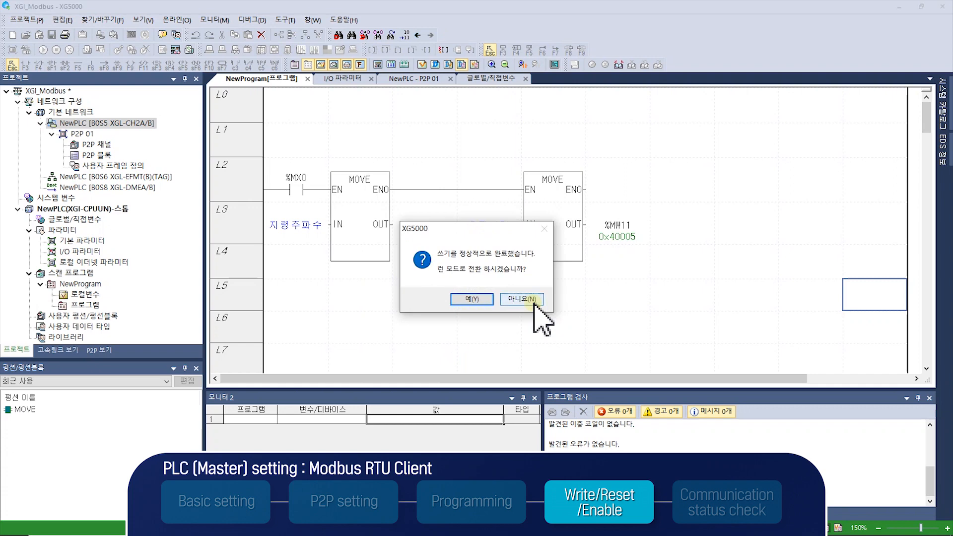
pyautogui.click(487, 299)
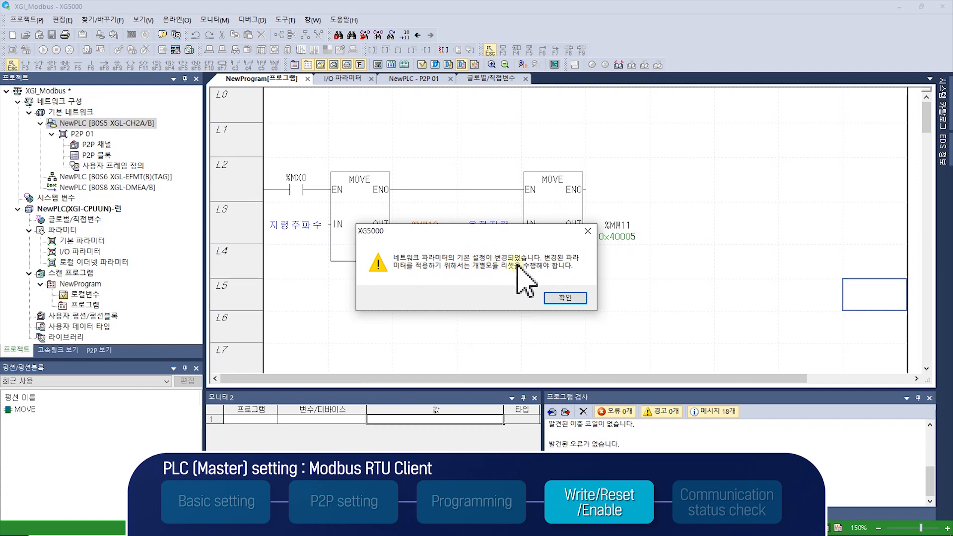
pyautogui.click(565, 296)
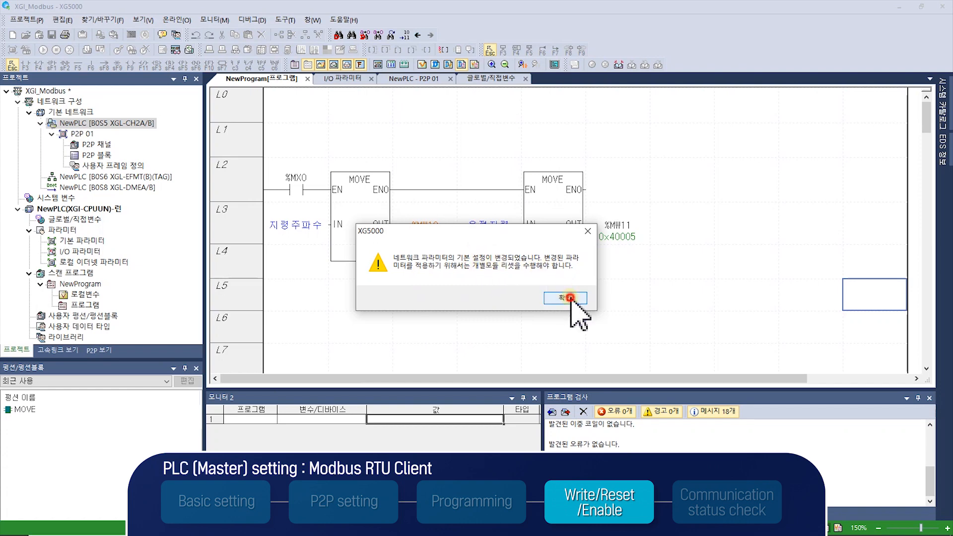
# Step: Perform an individual communication module reset on the Cnet module at base 0, slot 5
pyautogui.click(184, 21)
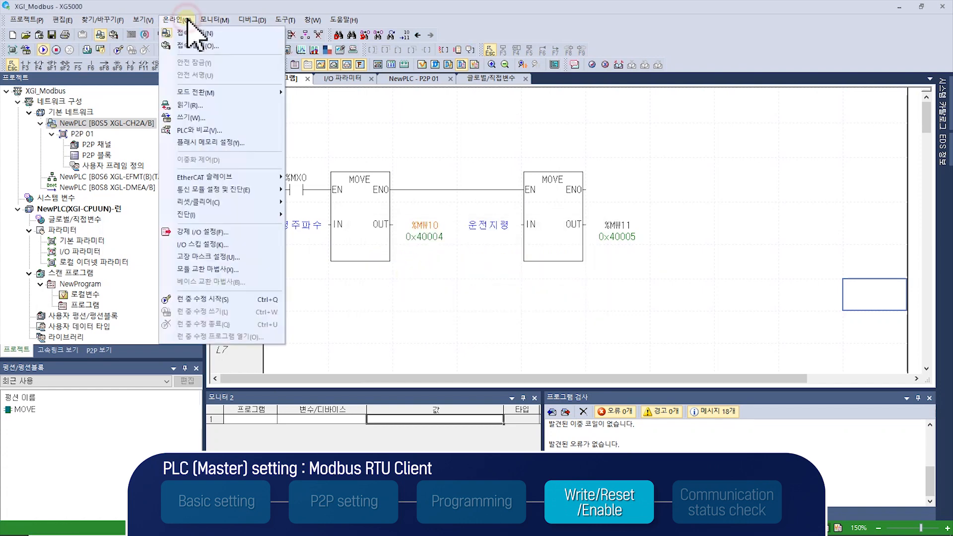
pyautogui.moveTo(233, 202)
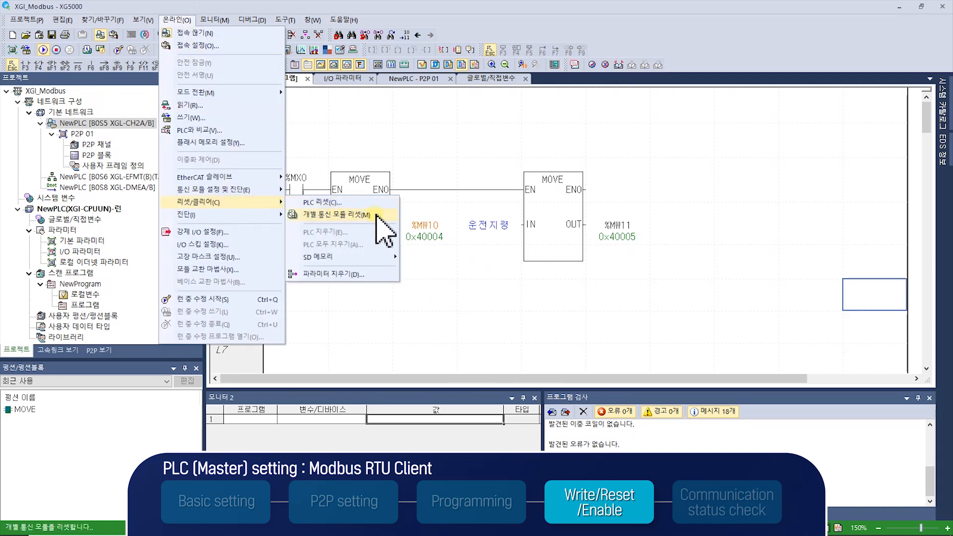
pyautogui.click(376, 215)
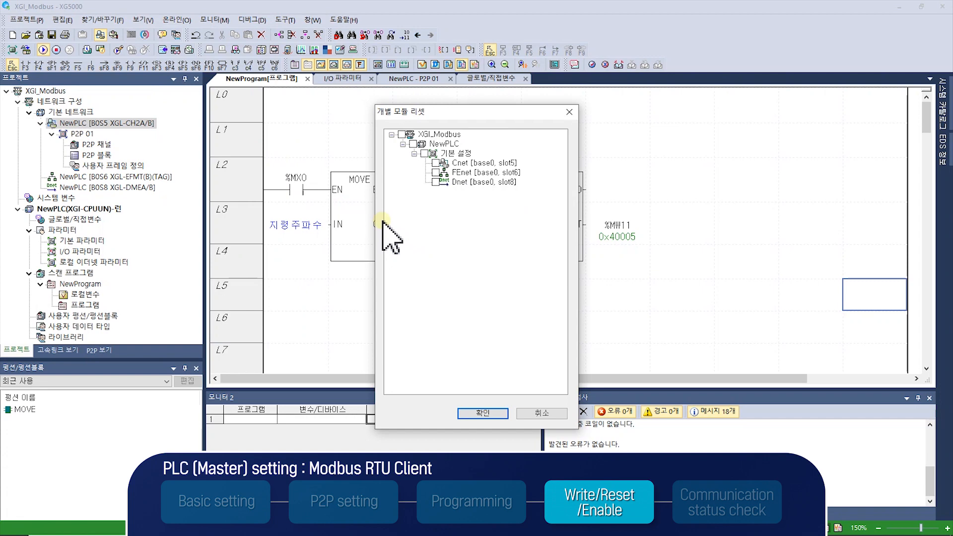
pyautogui.click(481, 164)
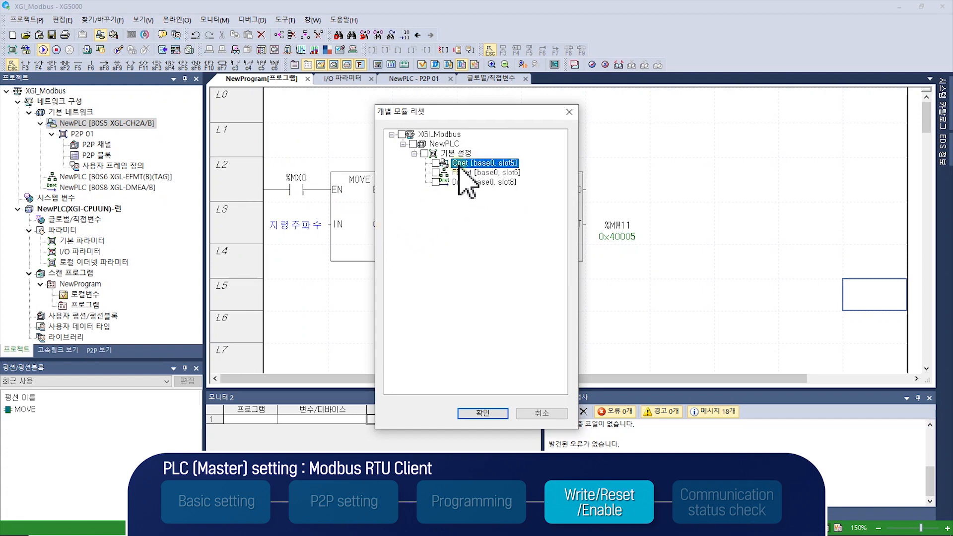
pyautogui.click(435, 163)
pyautogui.click(476, 413)
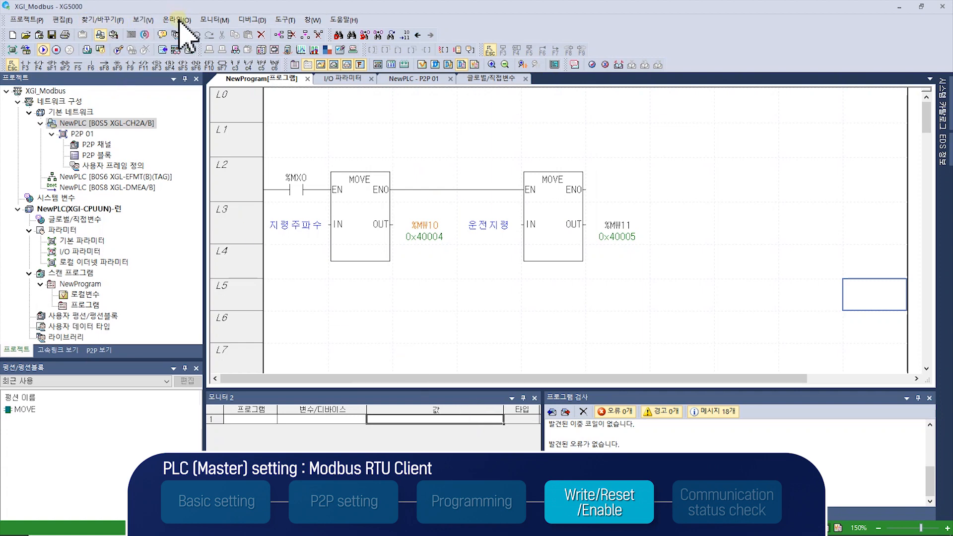
# Step: Set the communication services so that 고속링크 1 is disabled and P2P(EIP) 1 is enabled
pyautogui.click(191, 23)
pyautogui.moveTo(218, 191)
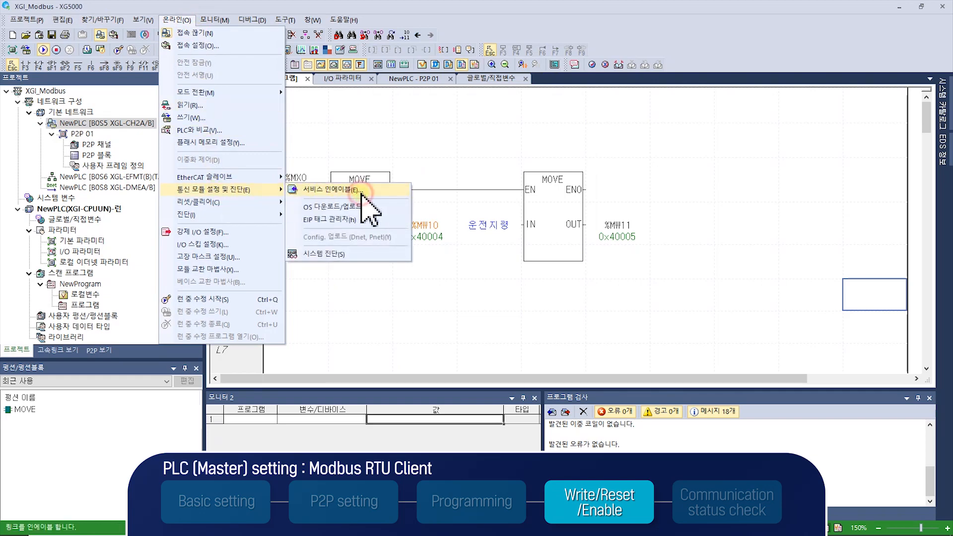
pyautogui.click(362, 194)
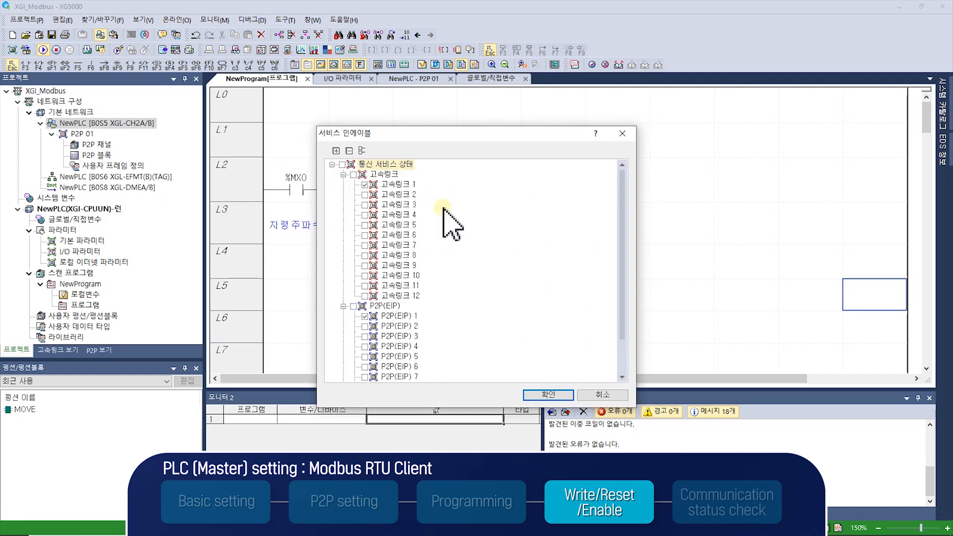
pyautogui.click(365, 184)
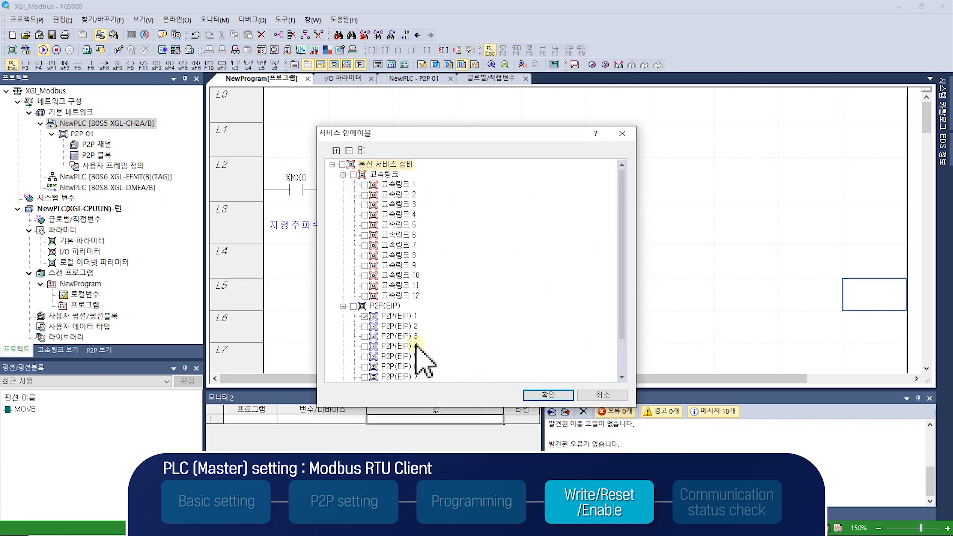
pyautogui.click(364, 316)
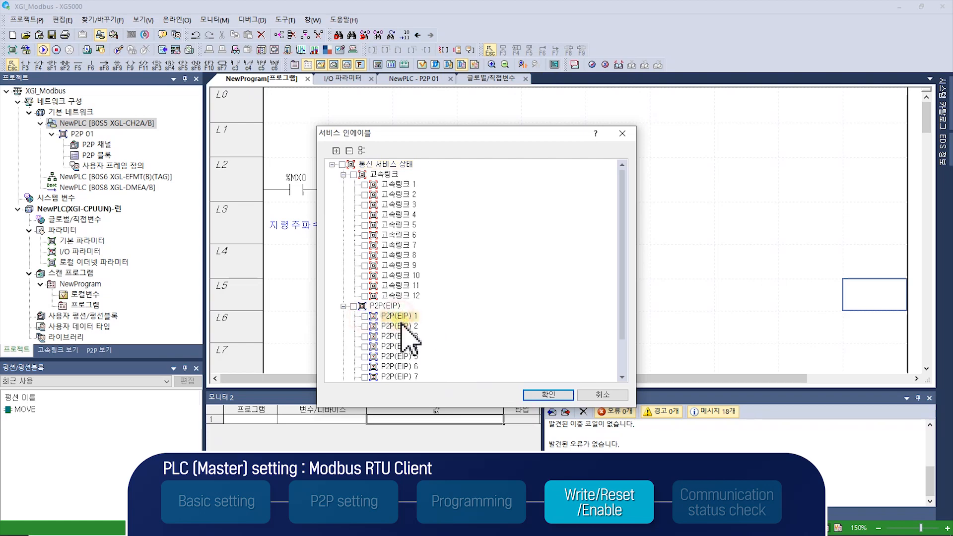
pyautogui.click(364, 316)
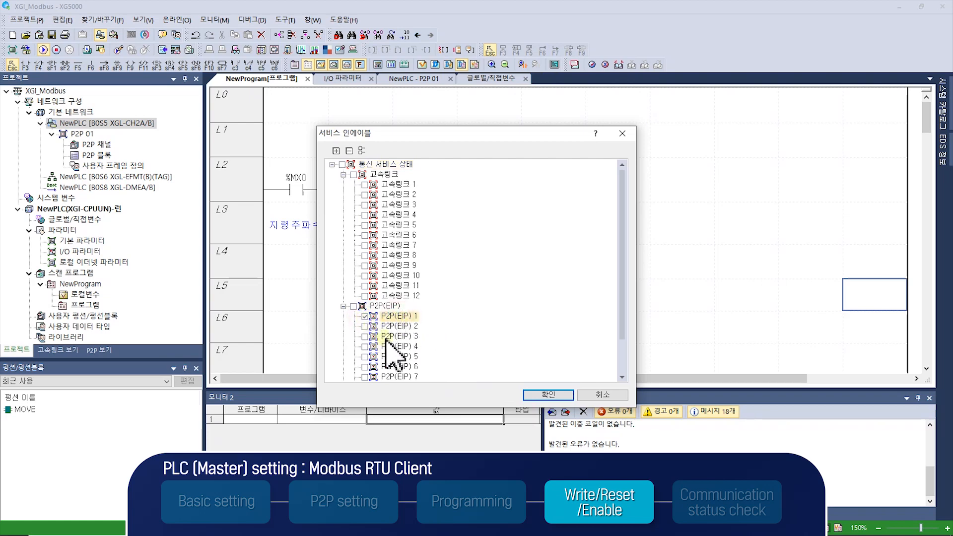
pyautogui.click(550, 395)
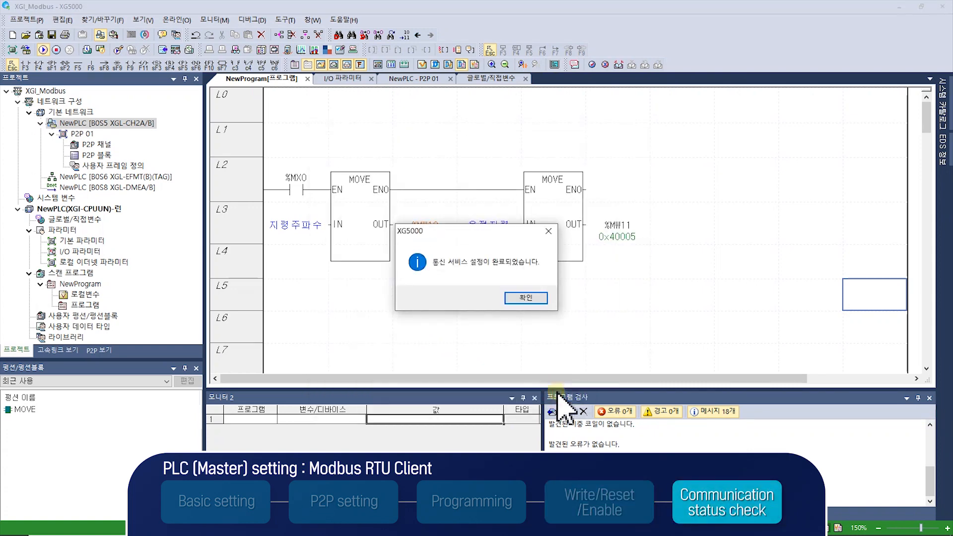
pyautogui.press('Return')
# Step: Start monitoring the ladder program and set the current value of 지령주파수 to 1234
pyautogui.click(607, 307)
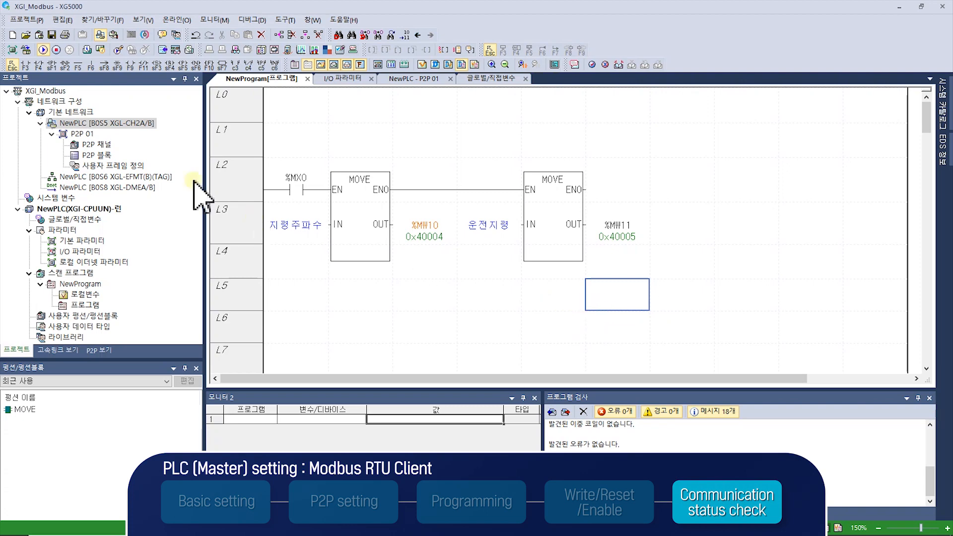
pyautogui.click(214, 19)
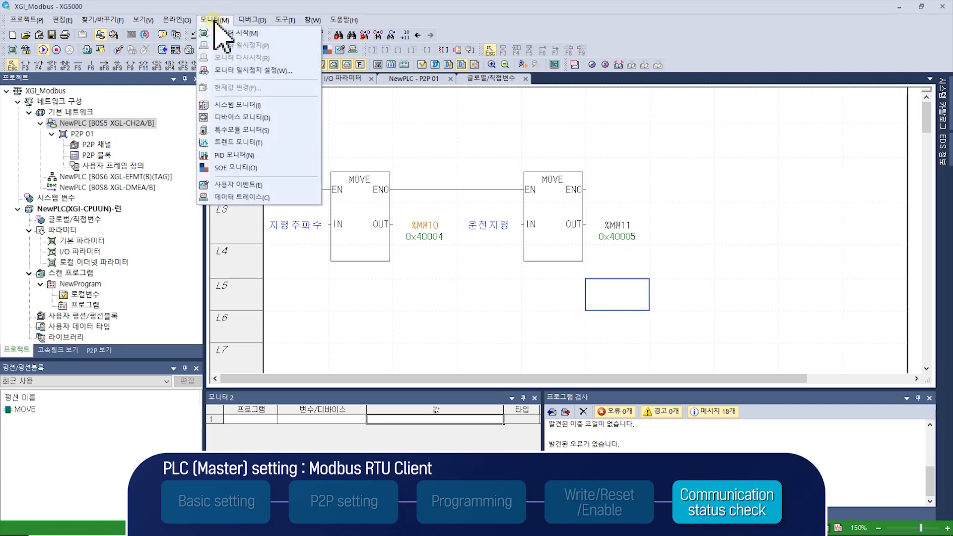
pyautogui.click(221, 32)
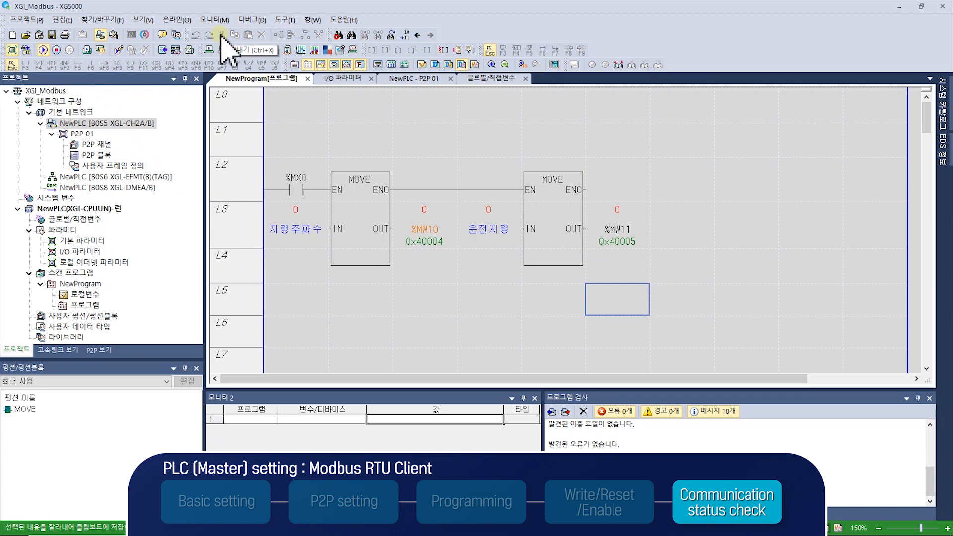
pyautogui.click(303, 228)
pyautogui.doubleClick(303, 230)
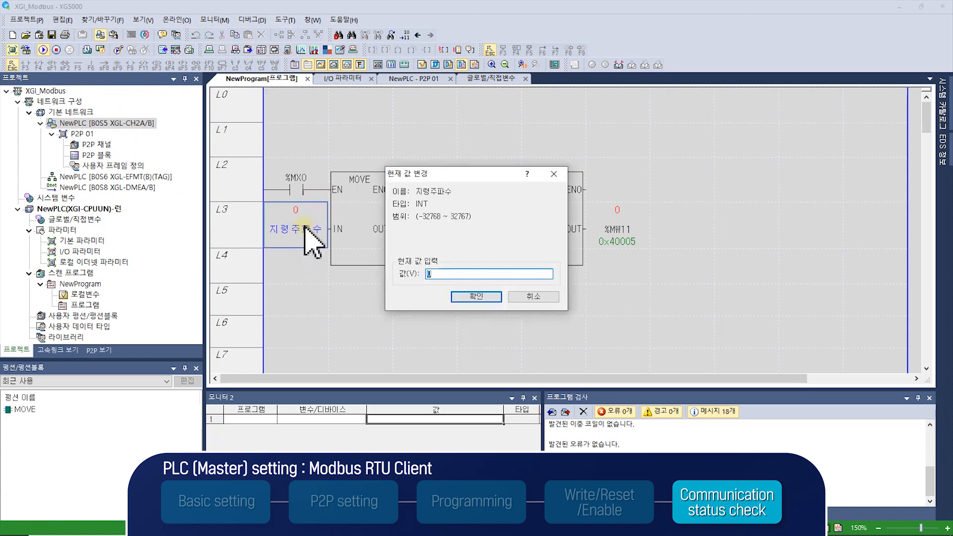
pyautogui.write('1234')
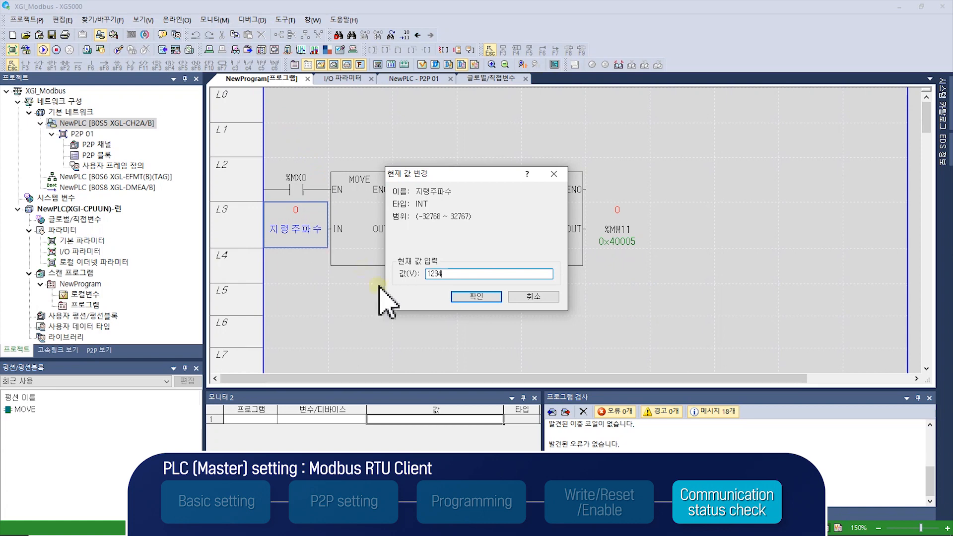
pyautogui.click(492, 297)
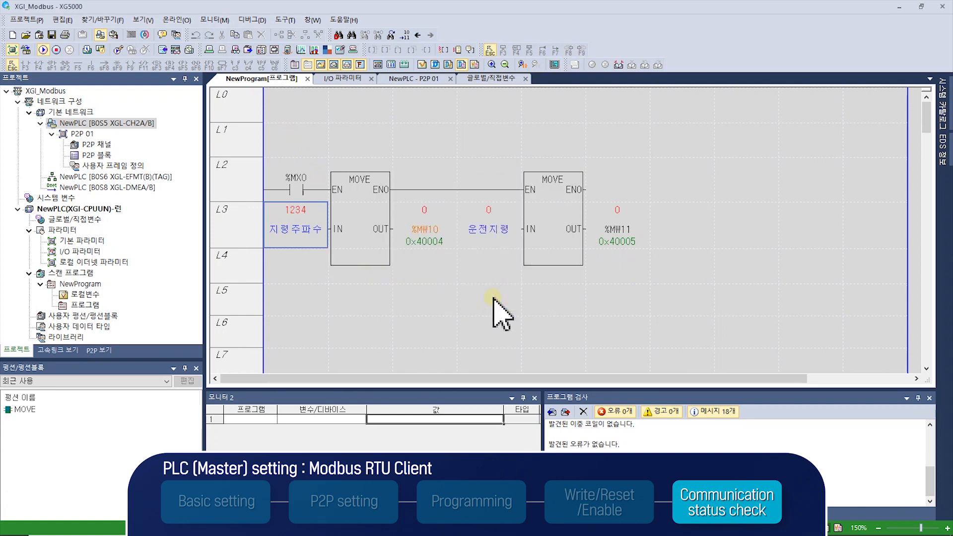
# Step: Set the current value of 운전지령 to 2 for forward operation and switch the %MX0 contact on
pyautogui.doubleClick(491, 229)
pyautogui.write('2')
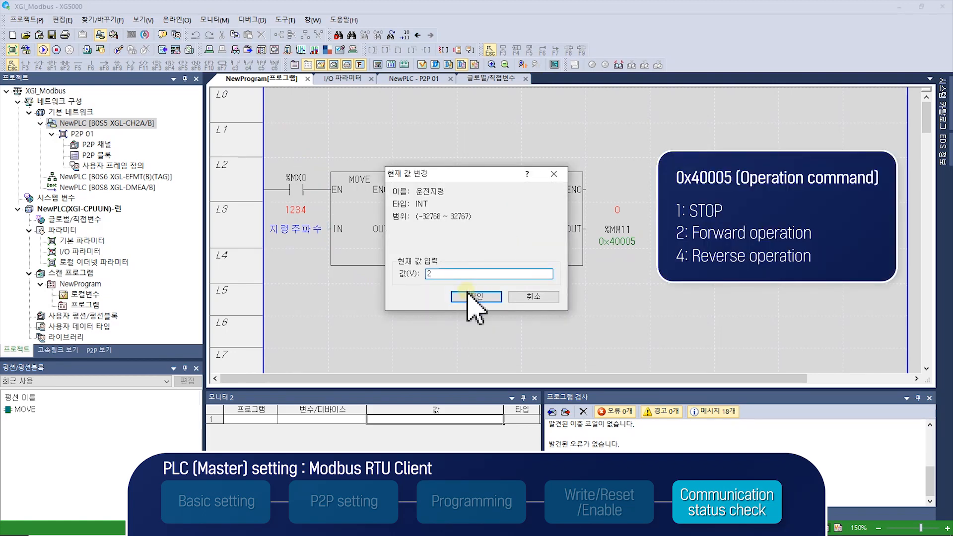
pyautogui.click(469, 297)
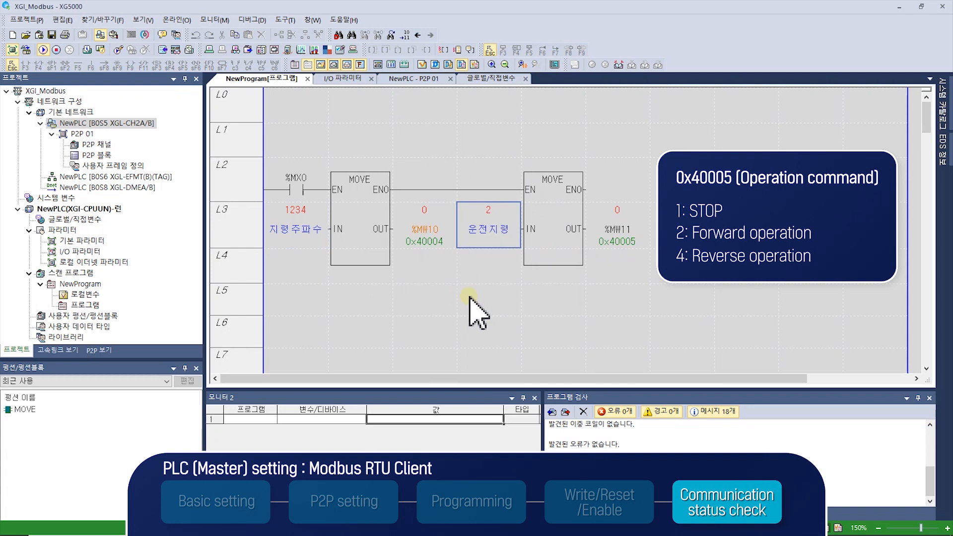
pyautogui.doubleClick(310, 190)
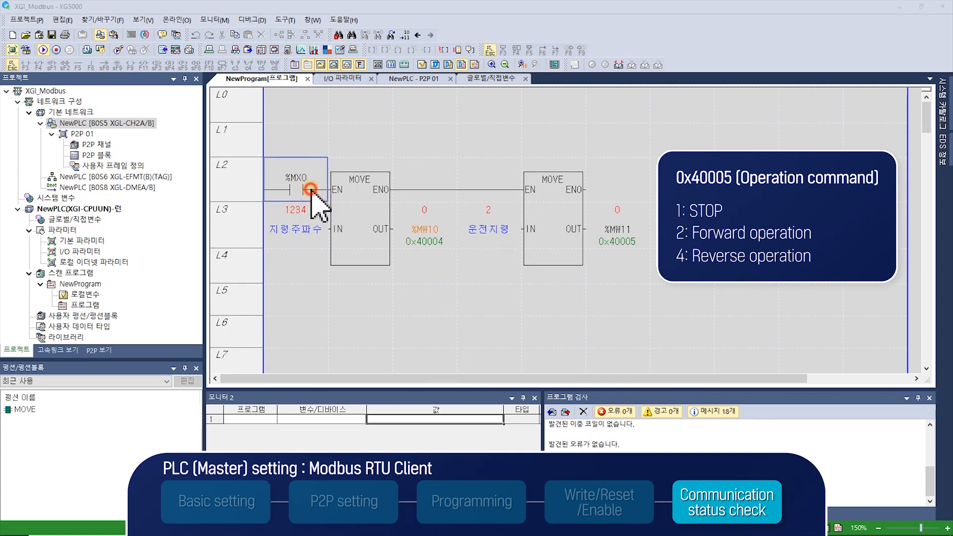
pyautogui.click(469, 297)
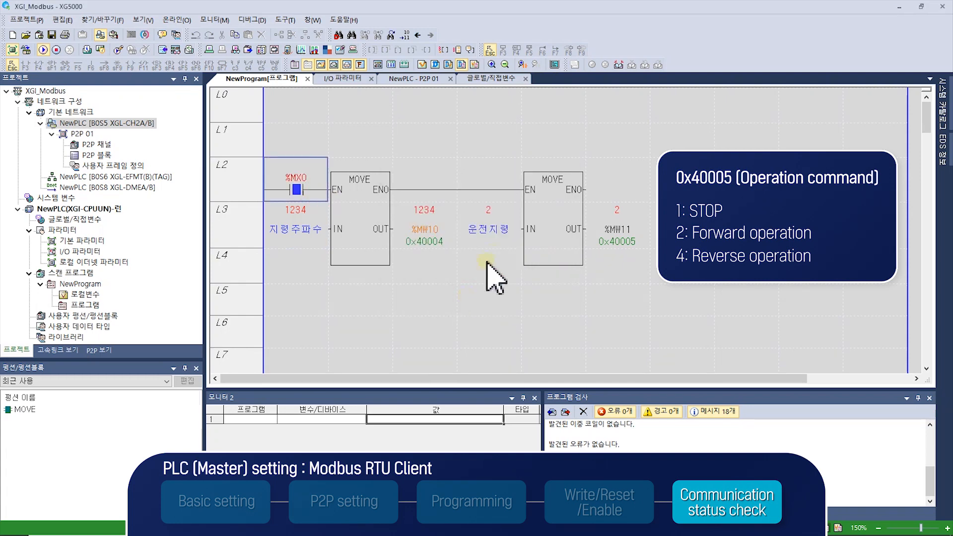
# Step: Set the current value of 운전지령 to 4 for reverse operation
pyautogui.doubleClick(497, 232)
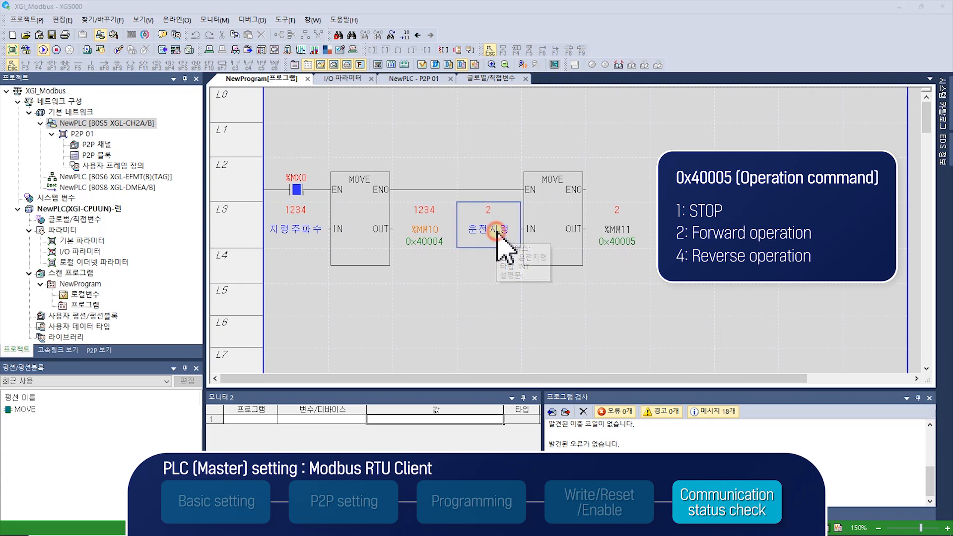
pyautogui.write('4')
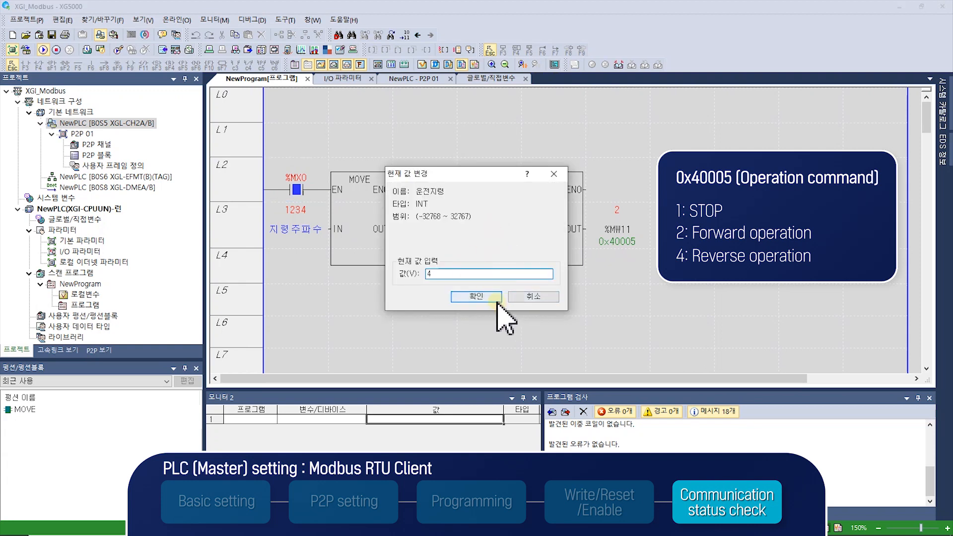
pyautogui.click(496, 298)
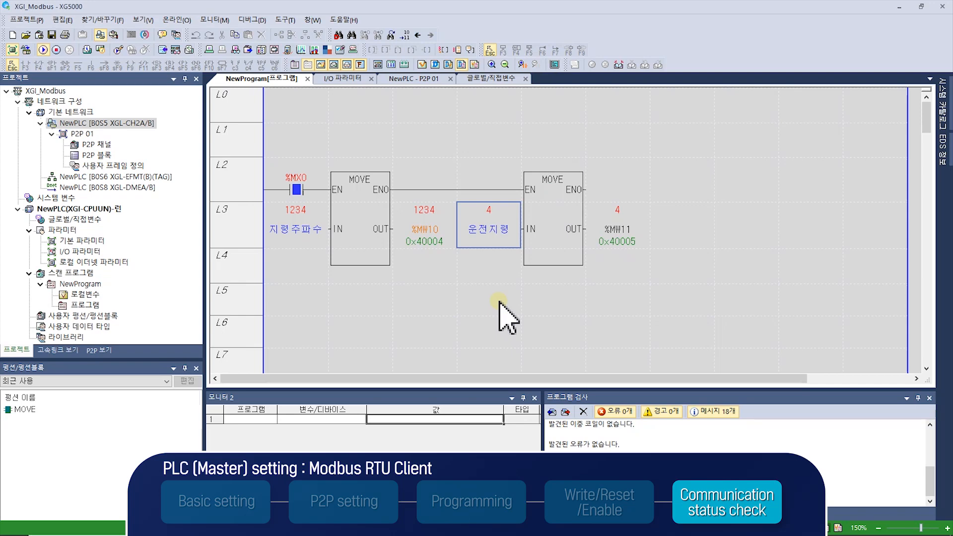
# Step: Open the system diagnosis view for the PLC's communication modules
pyautogui.click(184, 20)
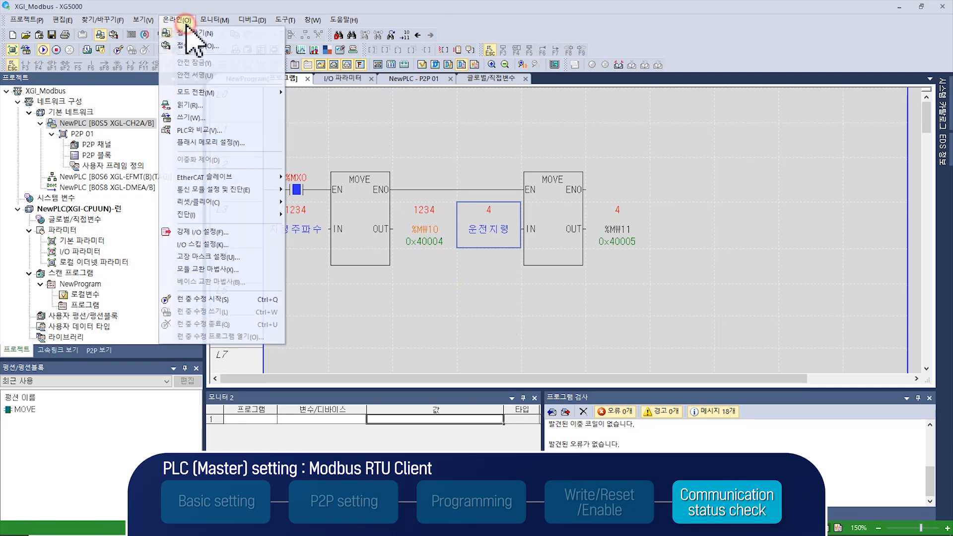
pyautogui.moveTo(213, 194)
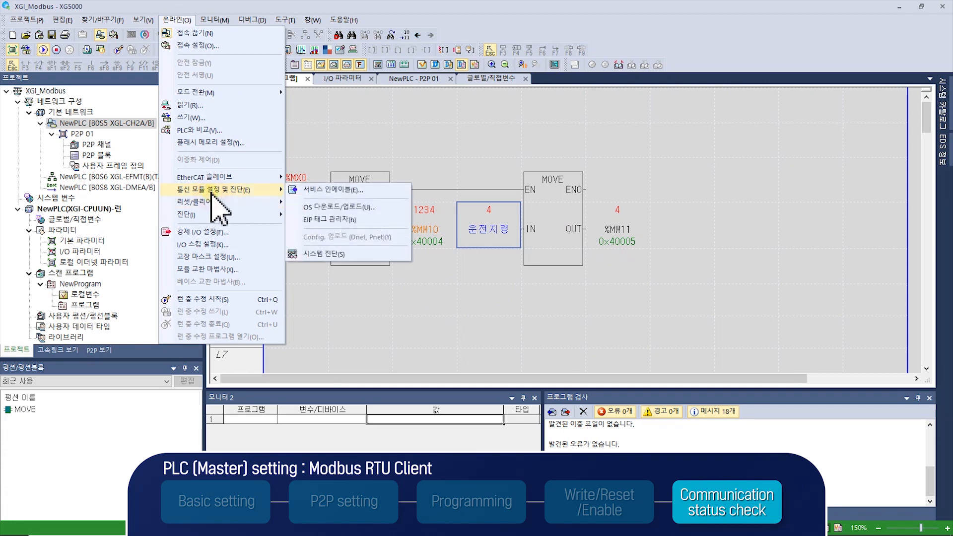
pyautogui.click(341, 254)
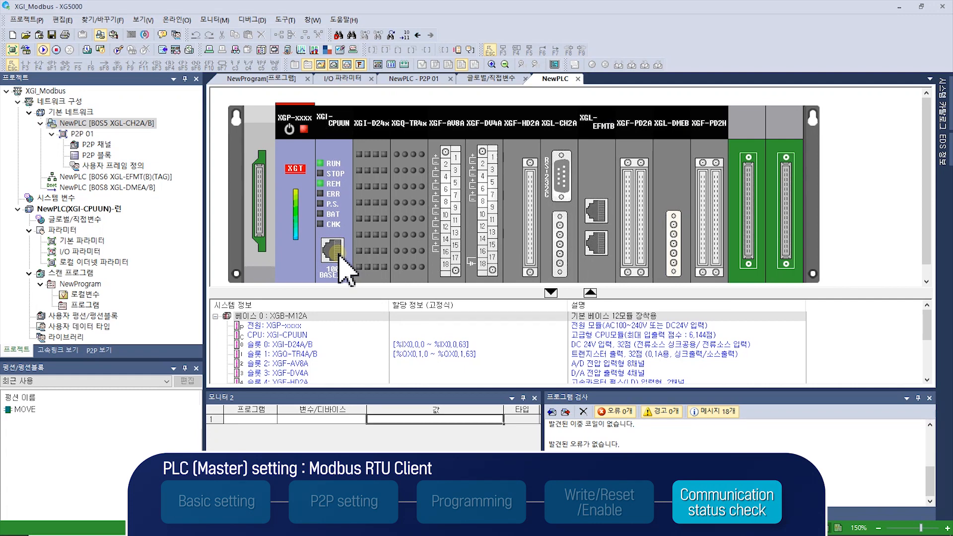
# Step: Capture the Modbus frames on channel 2 (채널 2) of the XGL-CH2A module with the frame monitor, stop it and close it
pyautogui.rightClick(554, 120)
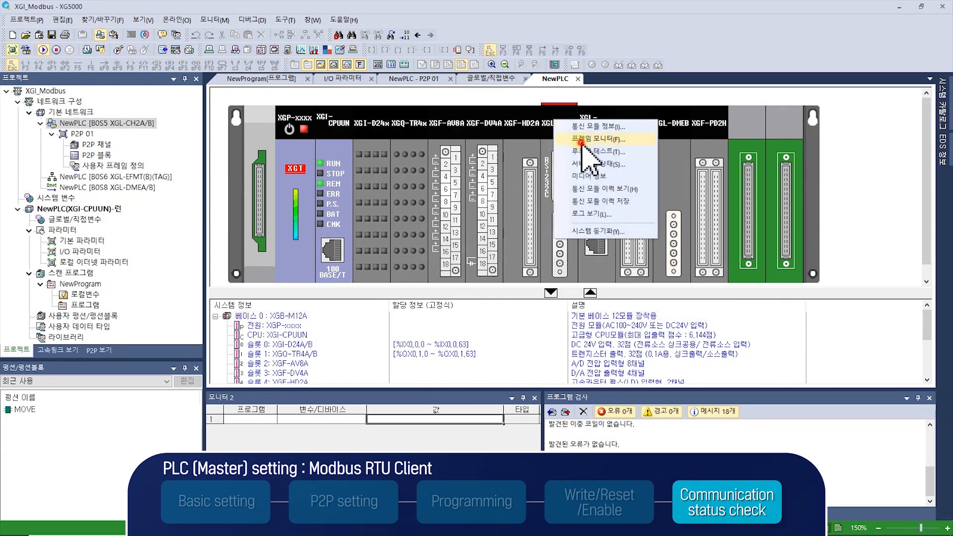
pyautogui.click(596, 139)
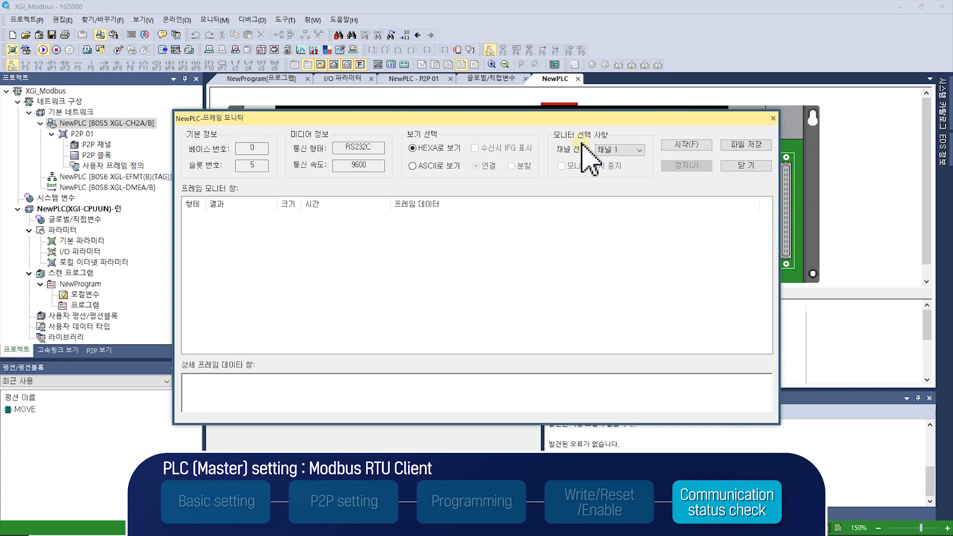
pyautogui.click(621, 150)
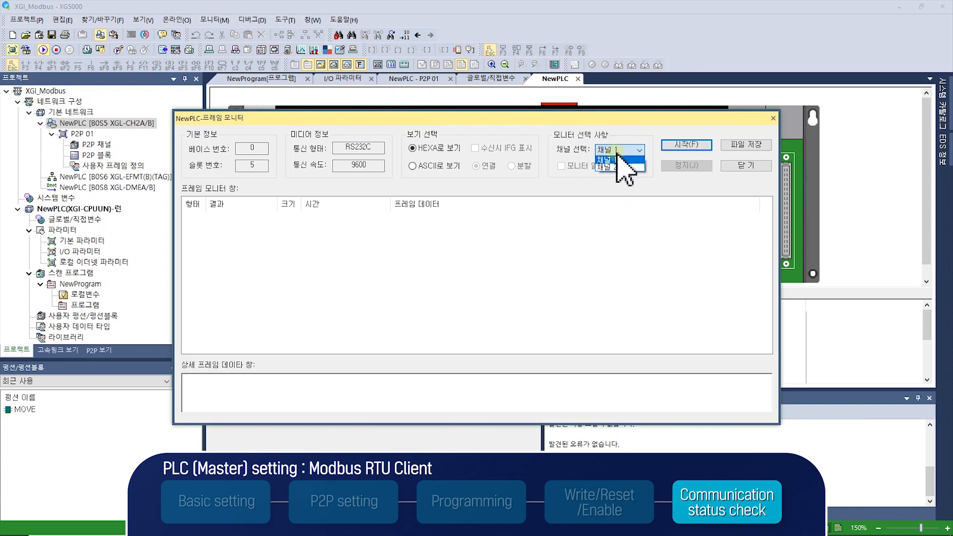
pyautogui.click(616, 168)
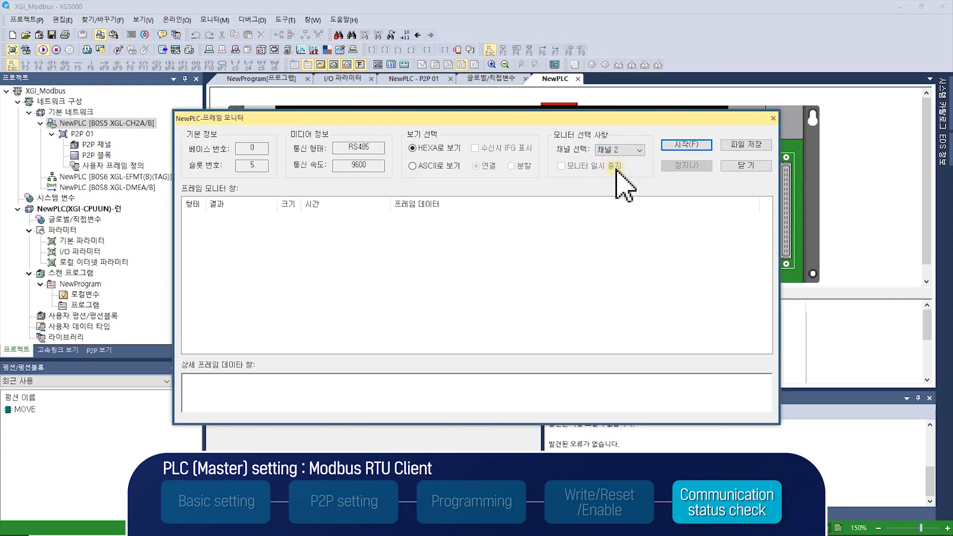
pyautogui.click(677, 146)
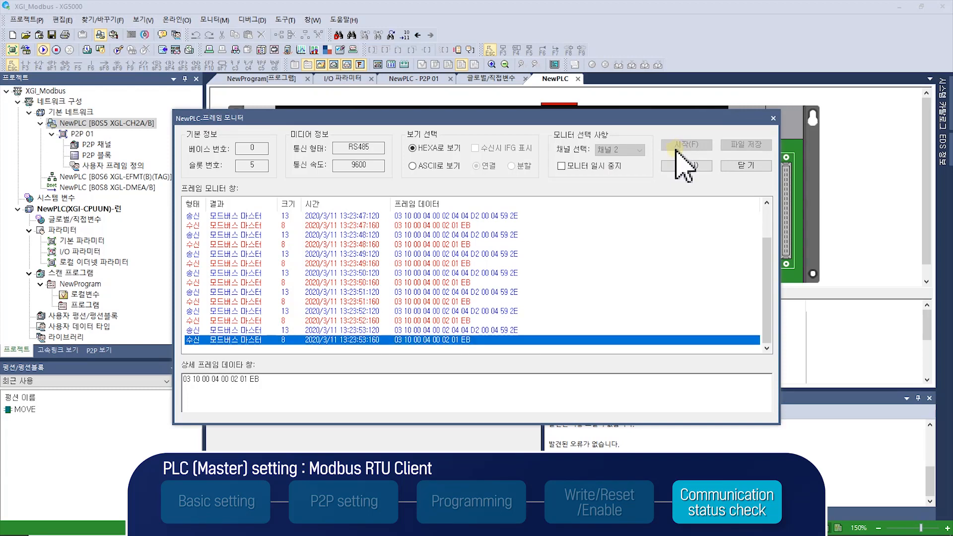
pyautogui.click(686, 165)
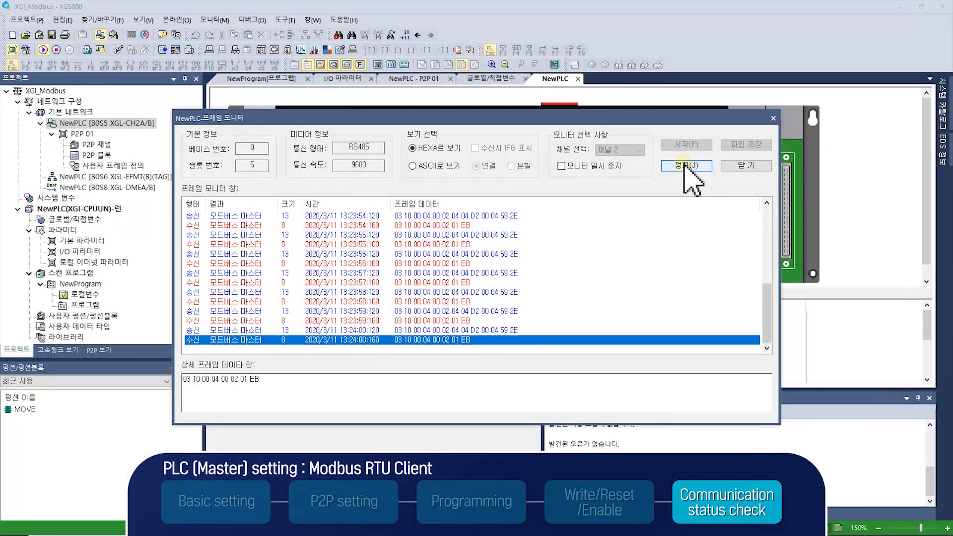
pyautogui.click(684, 162)
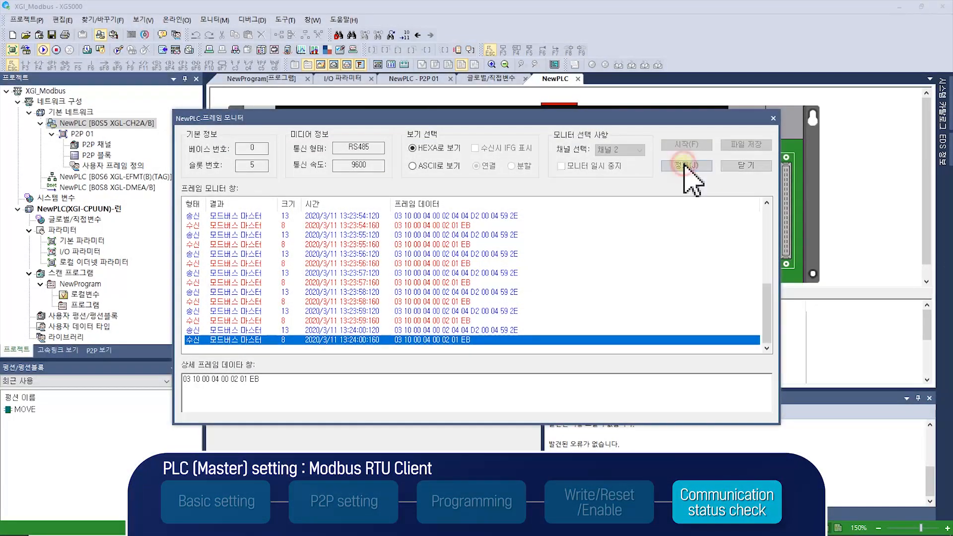
pyautogui.click(742, 167)
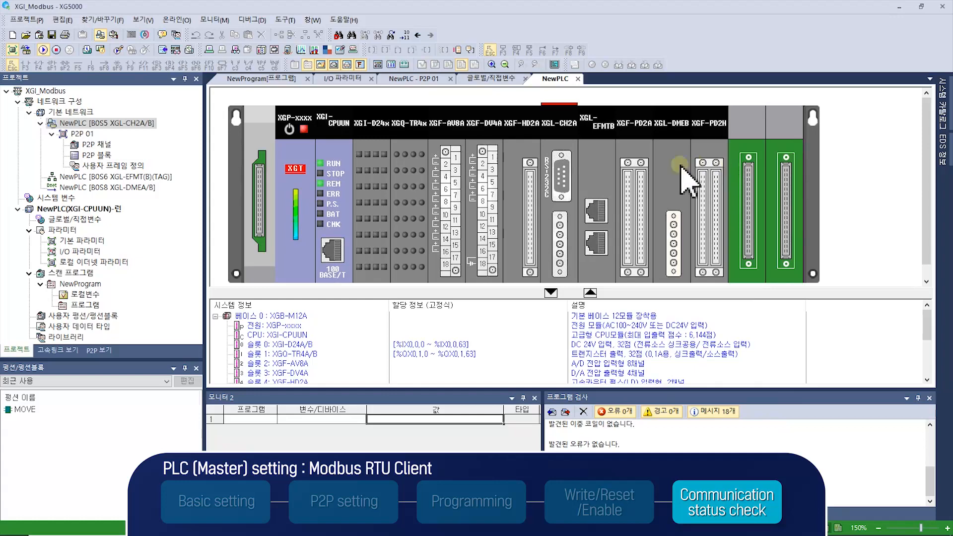
# Step: Check the P2P service status of the XGL-CH2A module with continuous reading (연속 읽기)
pyautogui.rightClick(574, 169)
pyautogui.click(610, 209)
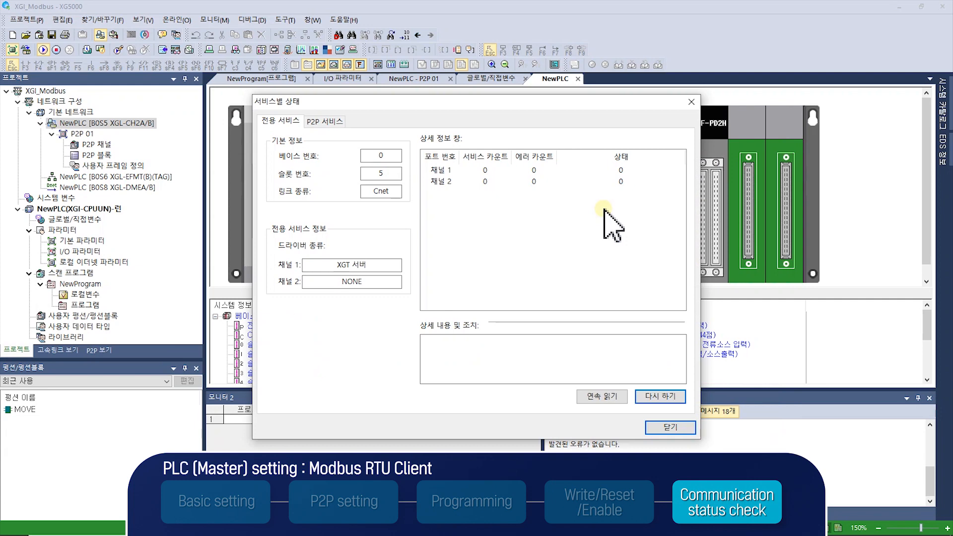
pyautogui.click(325, 122)
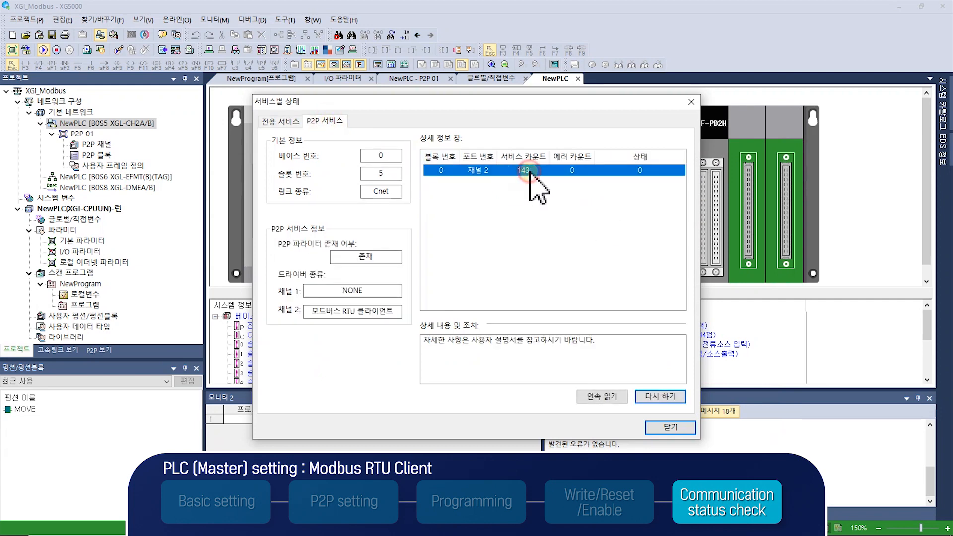
pyautogui.click(615, 398)
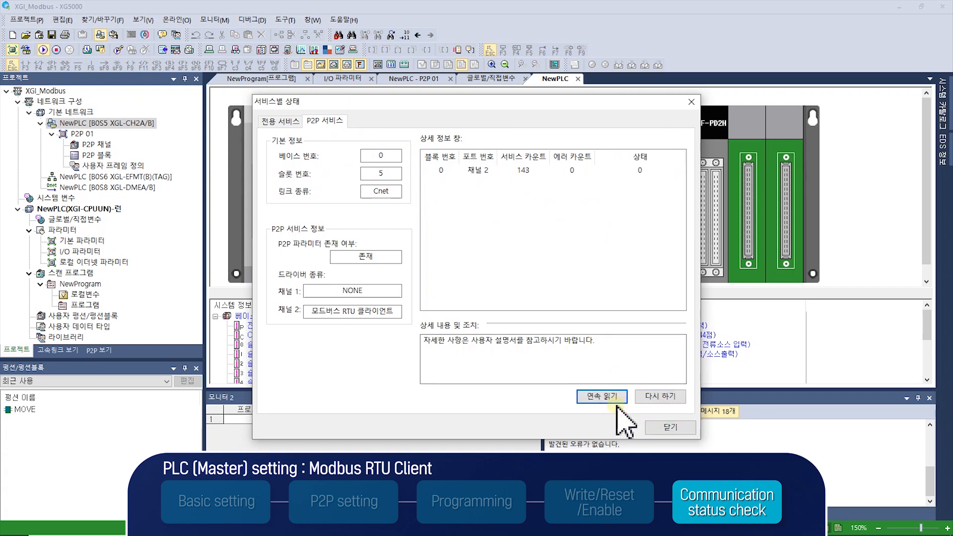